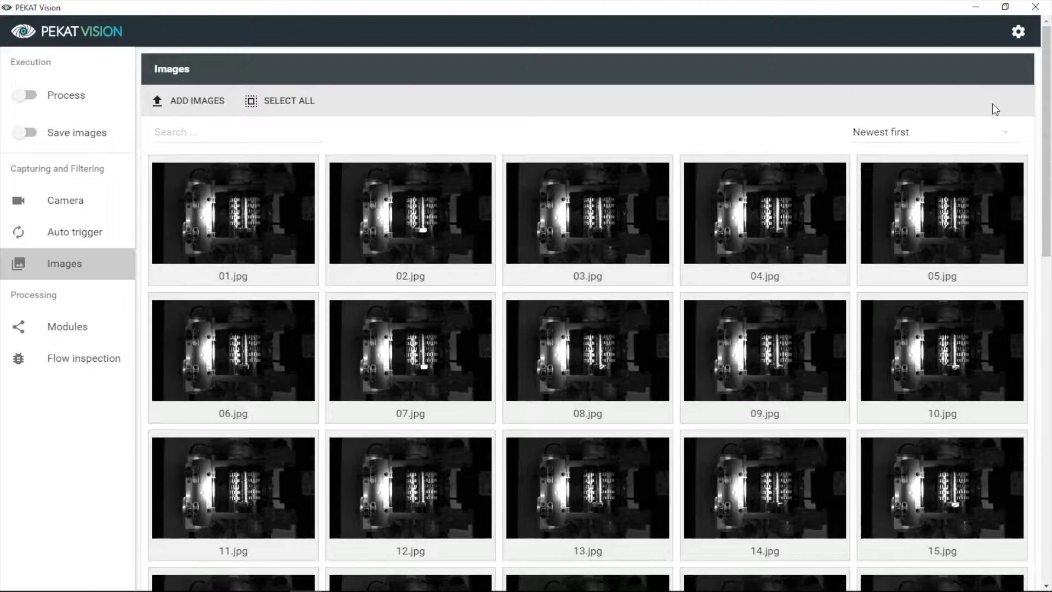
Preview images 20.jpg through 24.jpg full-size, then return to the image grid.
scroll(992, 104, "down", 5)
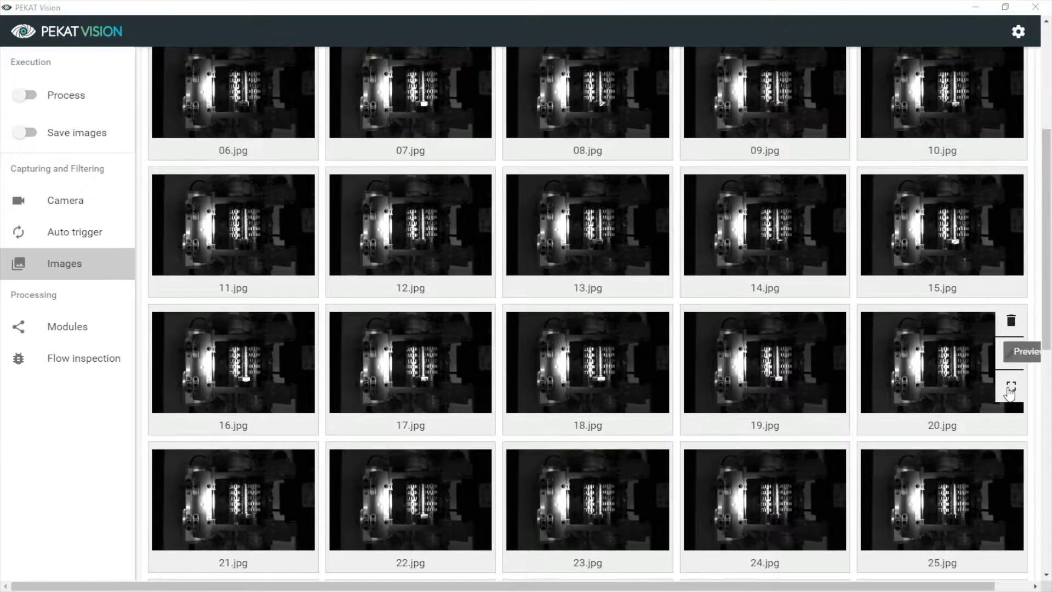
left_click(1011, 388)
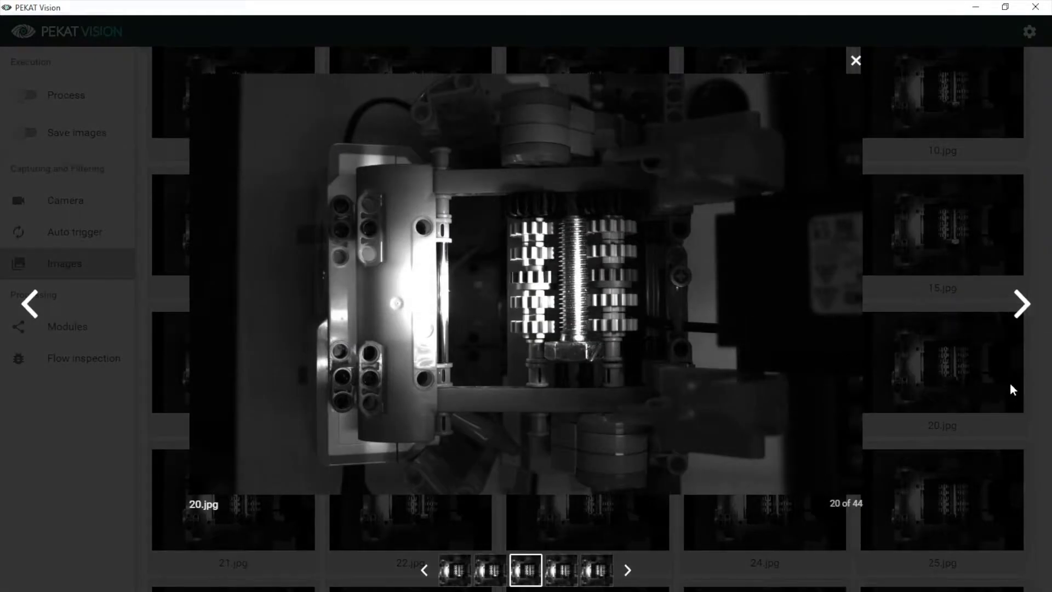
left_click(1021, 303)
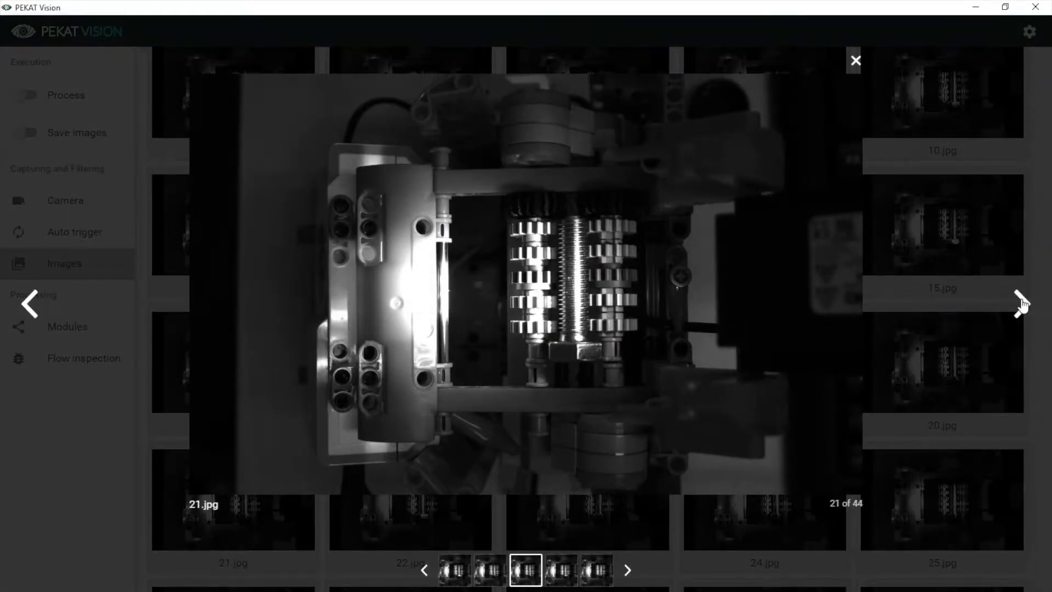
left_click(1021, 303)
left_click(1022, 304)
left_click(1021, 302)
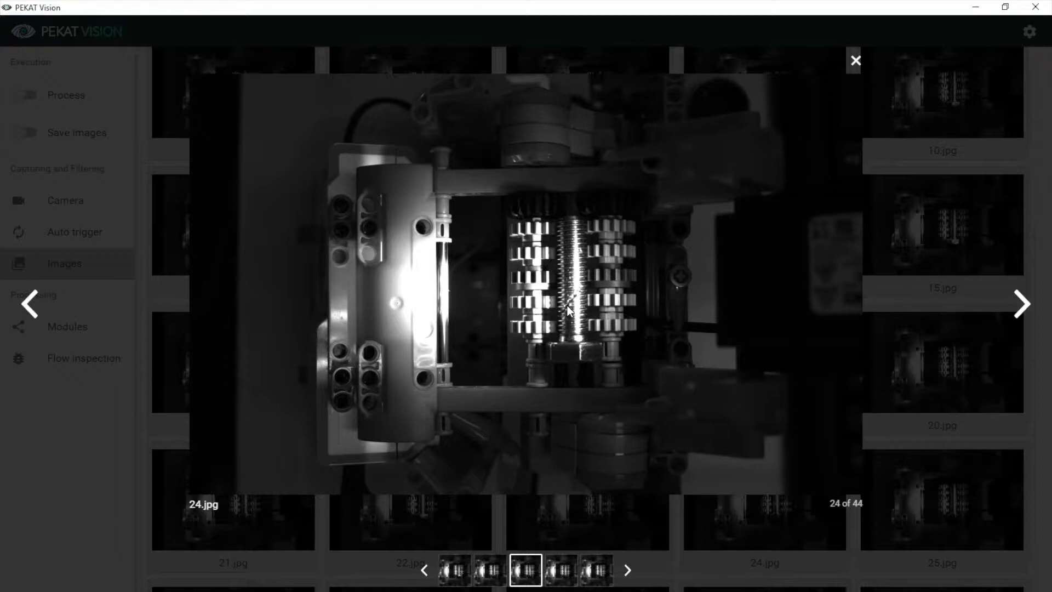
left_click(862, 63)
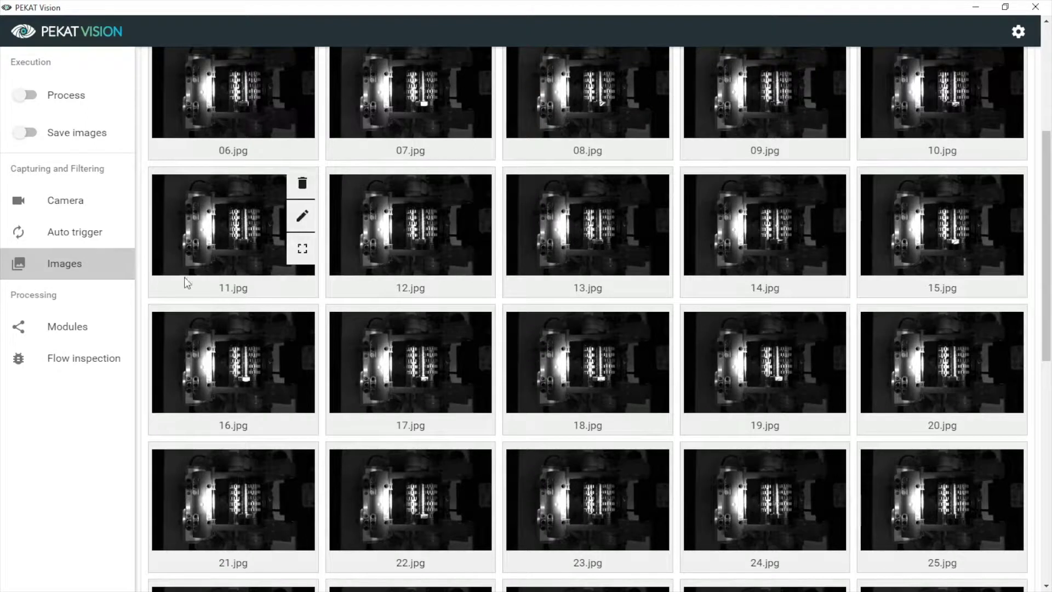
Insert a Code module into the processing flow, save the flow, and view its scripts.
left_click(58, 329)
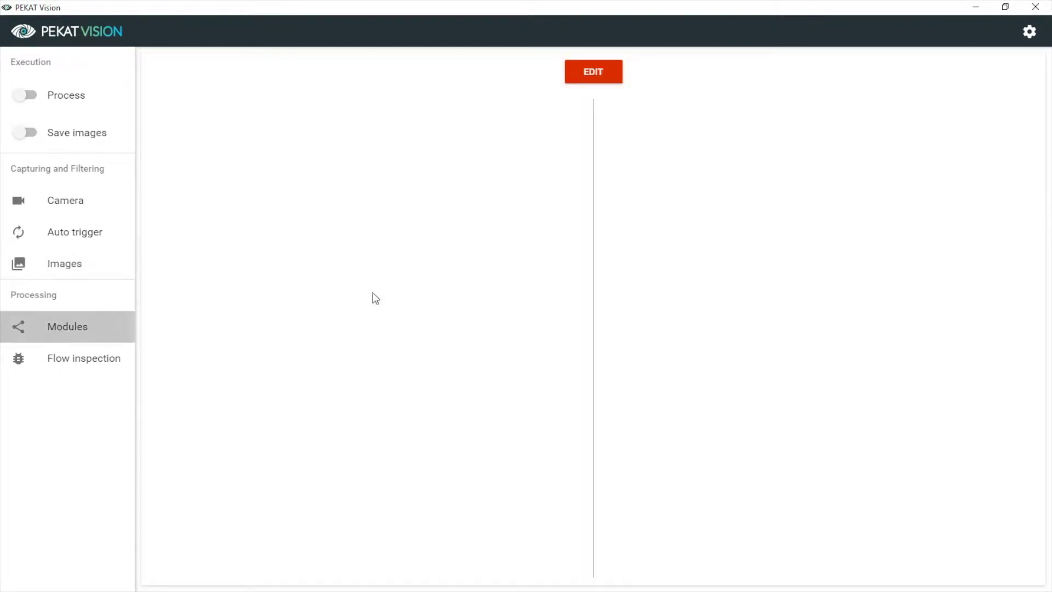
left_click(588, 73)
left_click(594, 323)
left_click(632, 365)
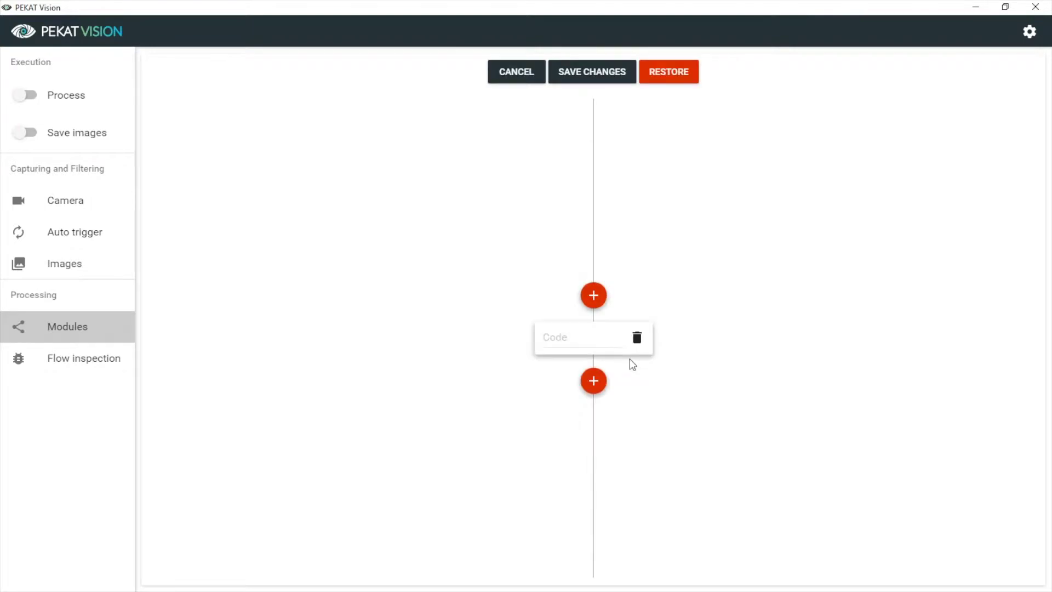
left_click(610, 81)
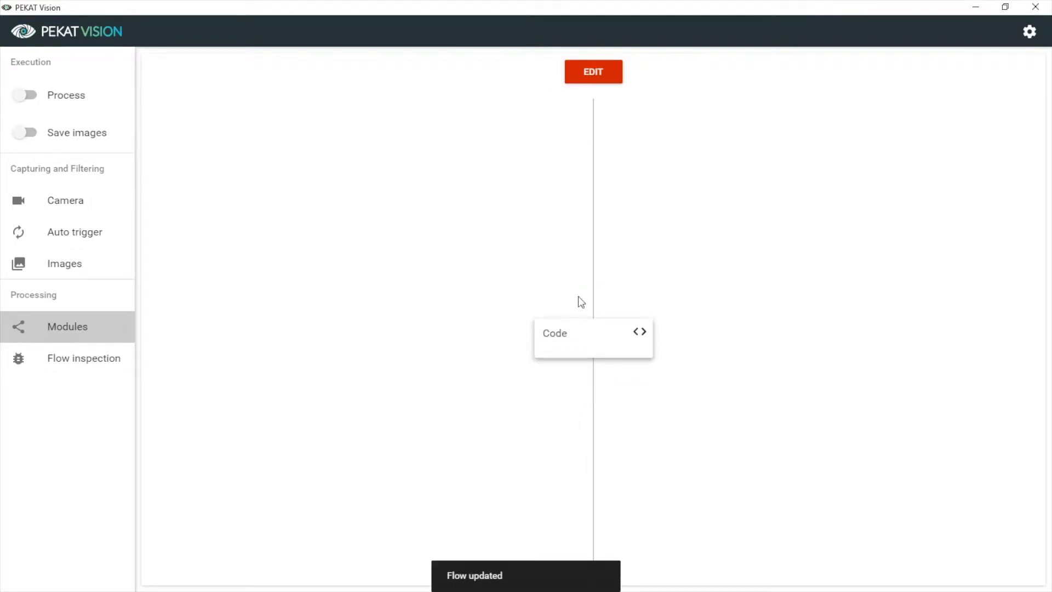
left_click(585, 348)
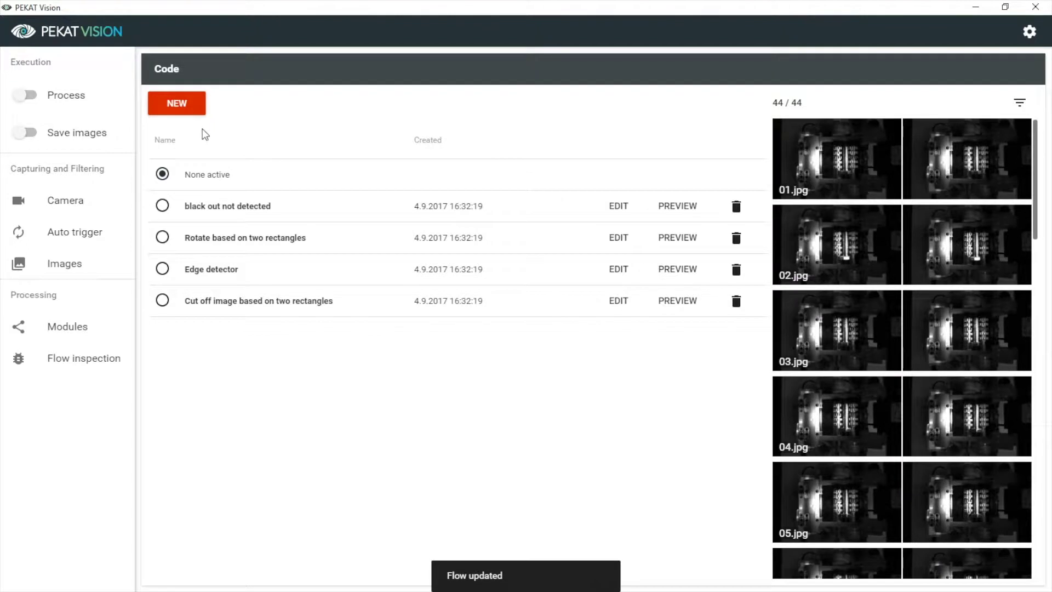
Create a script named 'Rotate and crop', paste in the rotate-and-crop code, and save it.
left_click(182, 112)
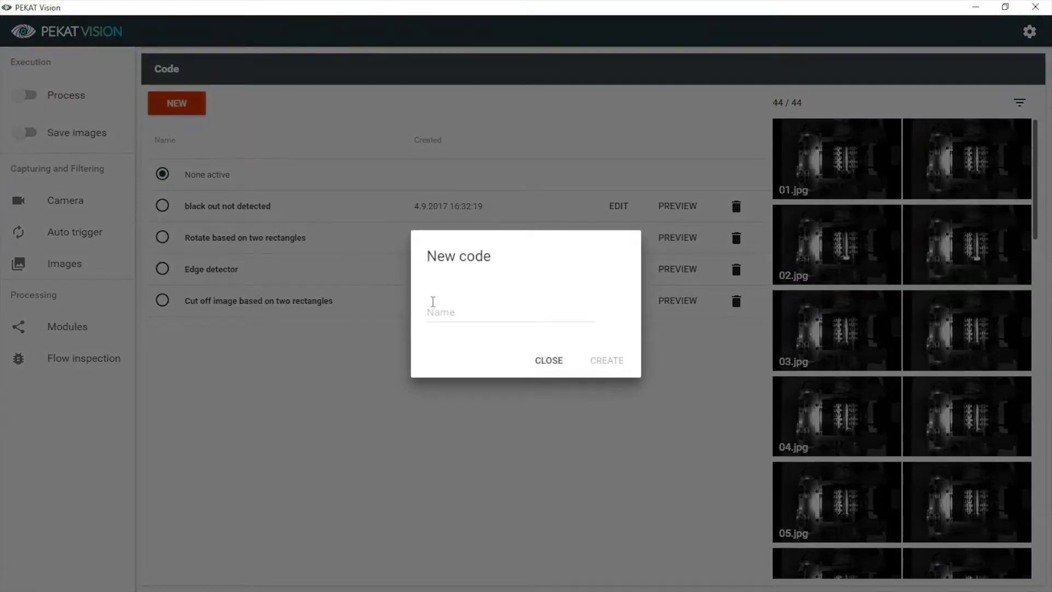
left_click(443, 307)
type("Rotate and crop")
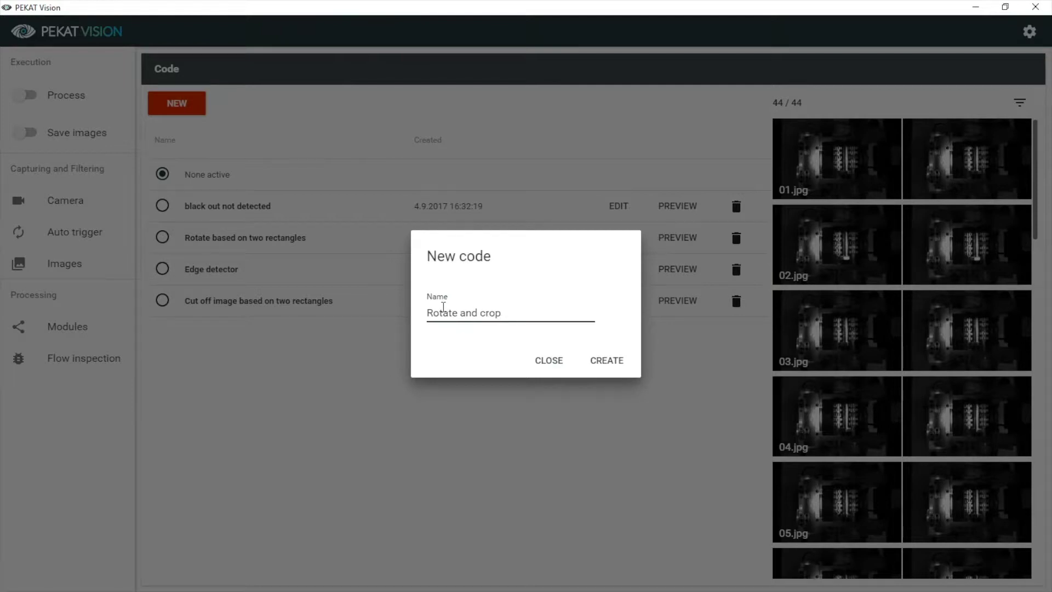
left_click(623, 360)
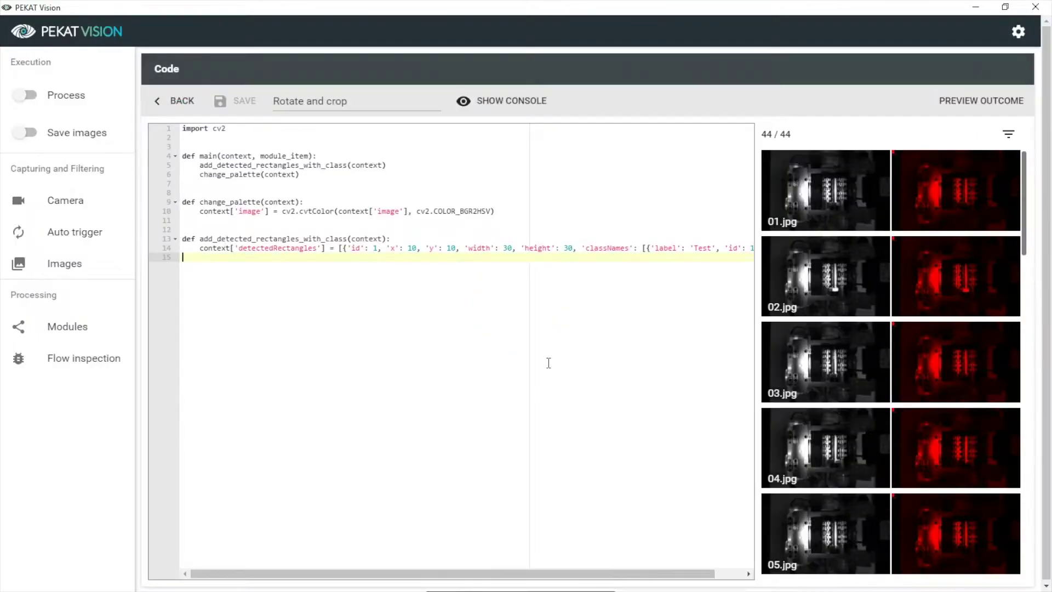
key("ctrl+a")
type("import cv2  import numpy as np    def main(context, module_item):       img = context['image']      # rotation 90 degrees     img = np.rot90(img)      # crop     img = img[785:870,410:750,:]       context['image'] = img")
key("ctrl+s")
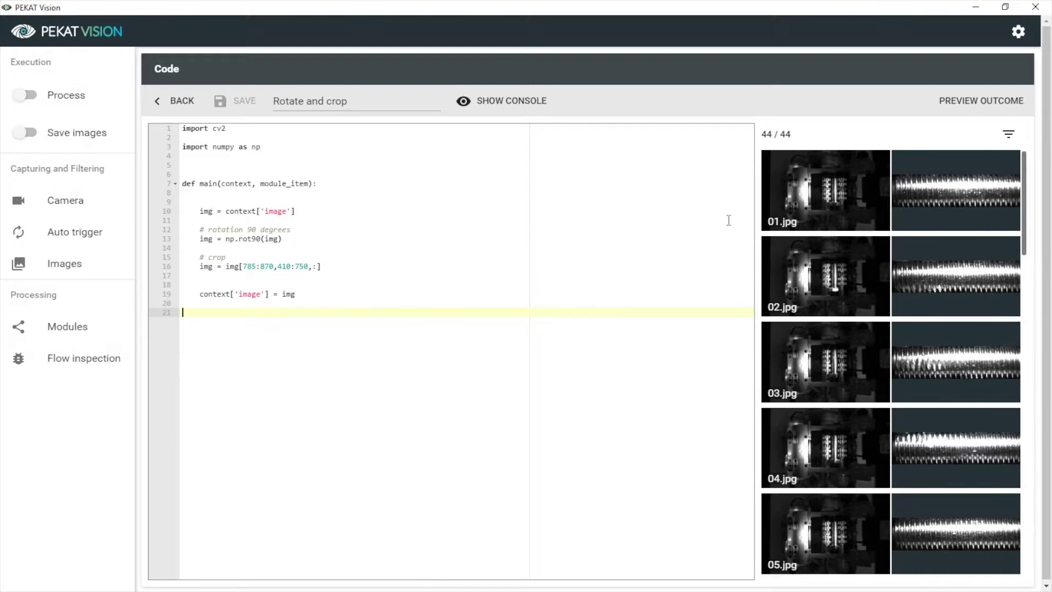
Preview the script's output and review the cropped images 02.jpg through 10.jpg.
left_click(940, 102)
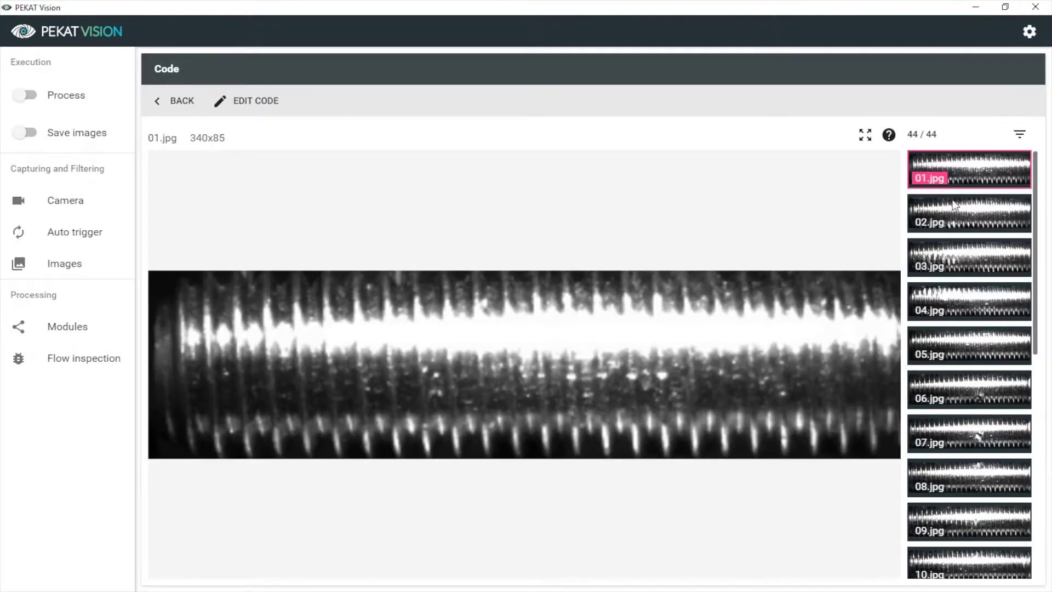
left_click(953, 218)
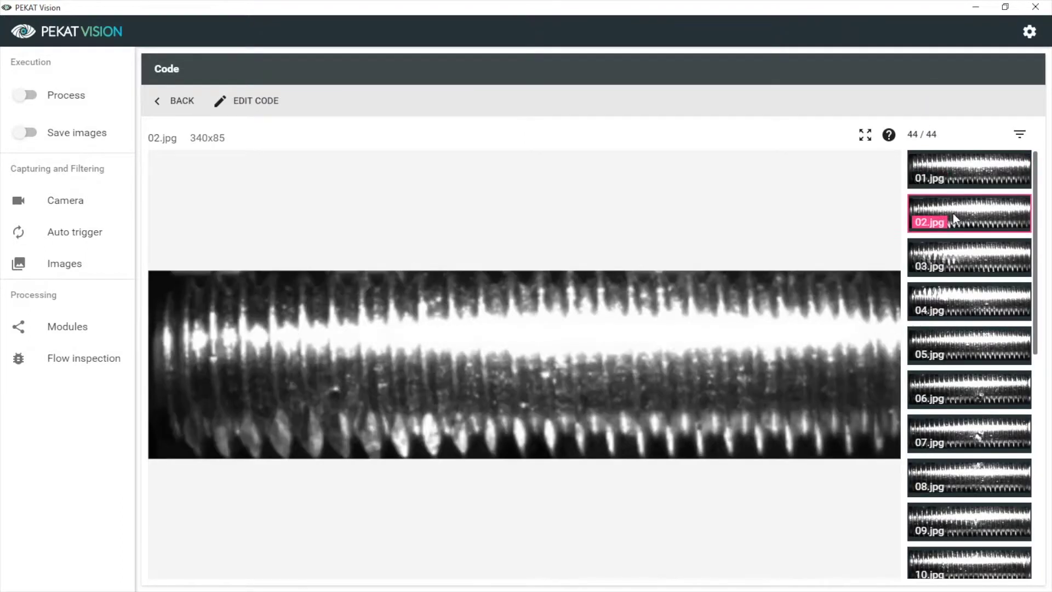
left_click(973, 252)
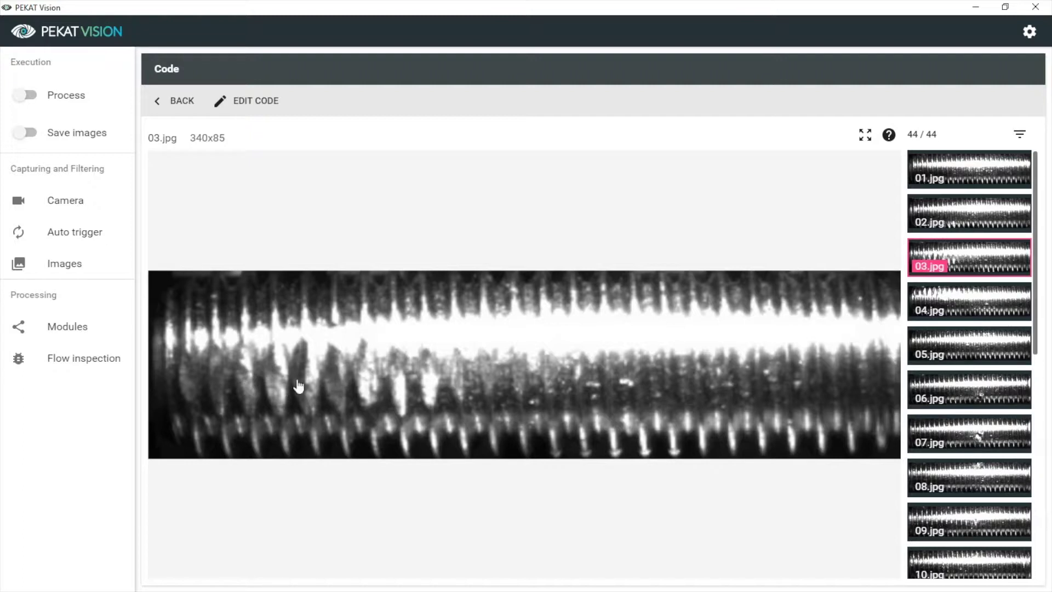
left_click(942, 308)
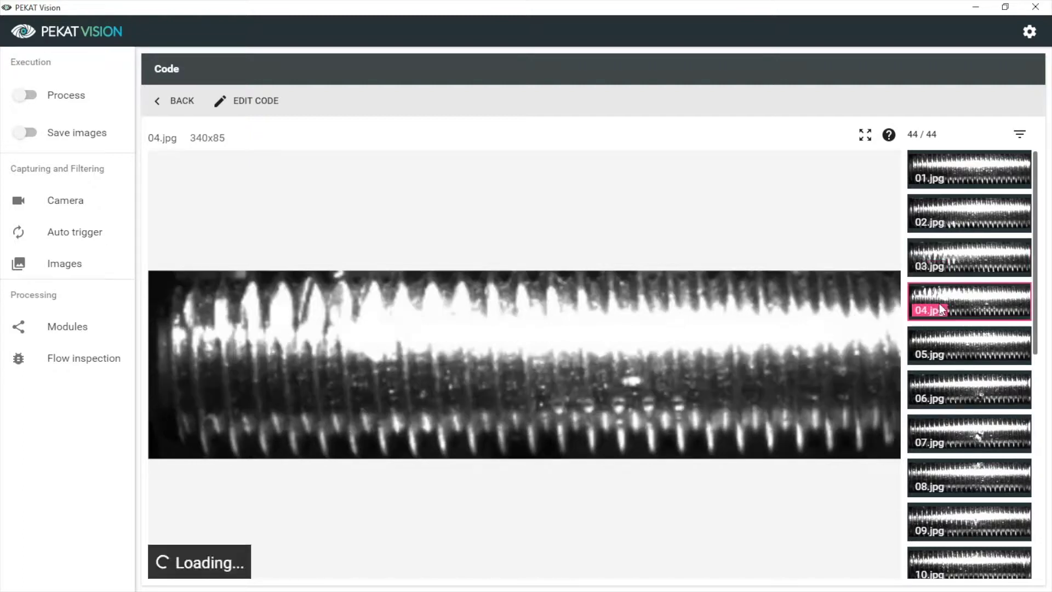
left_click(966, 345)
left_click(976, 380)
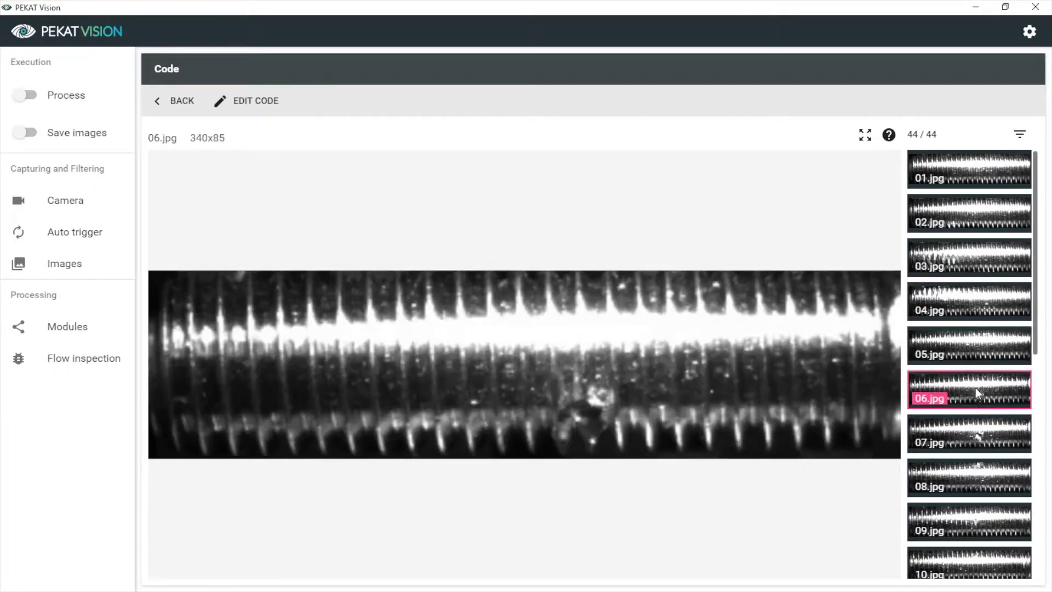
left_click(964, 427)
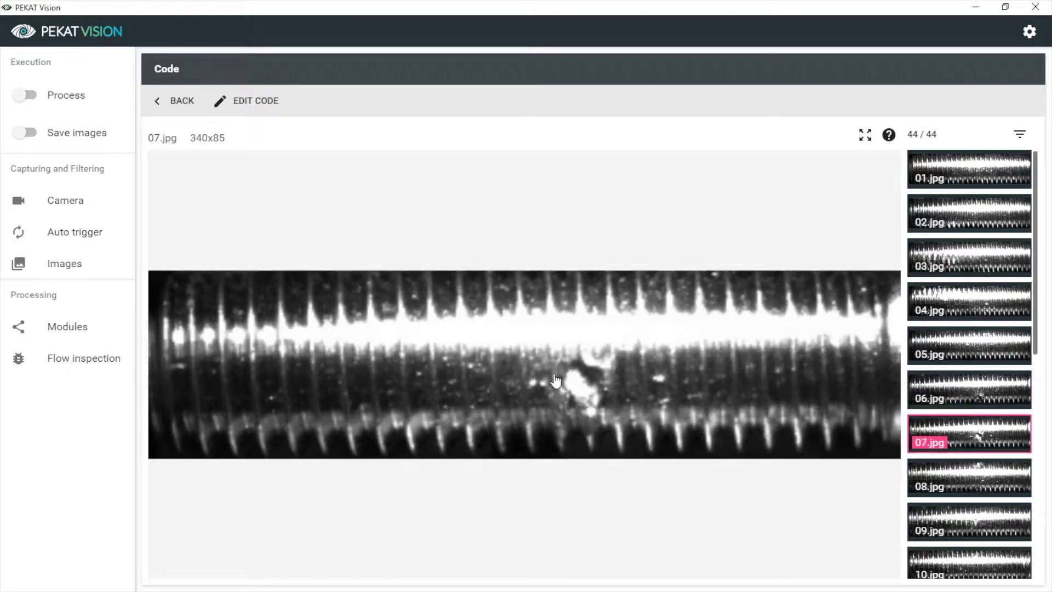
left_click(965, 463)
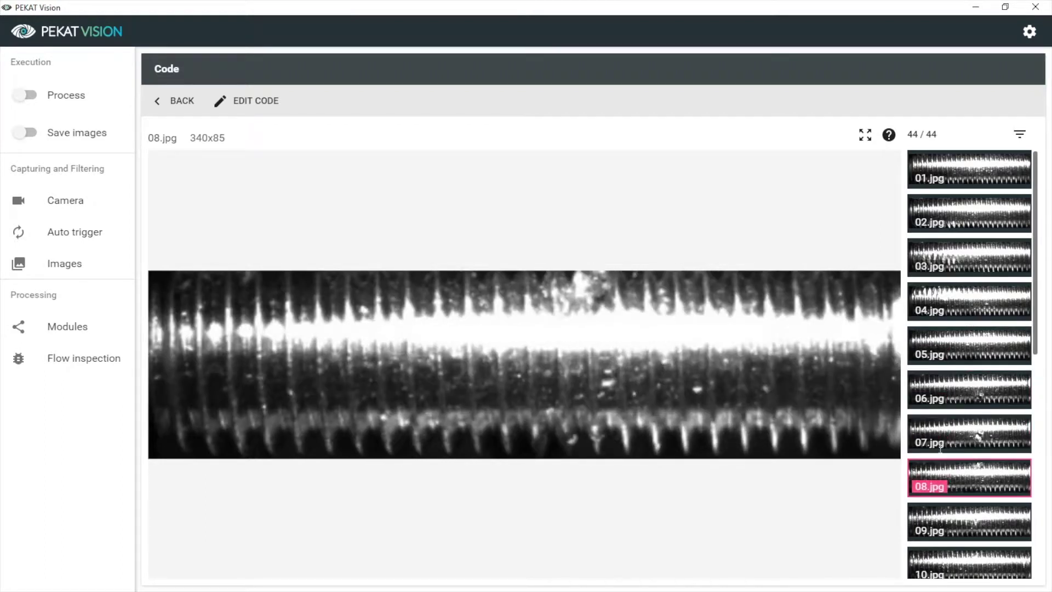
left_click(964, 522)
left_click(956, 564)
Review the cropped images 13.jpg, 14.jpg, 15.jpg and 24.jpg further down the list.
scroll(966, 536, "down", 5)
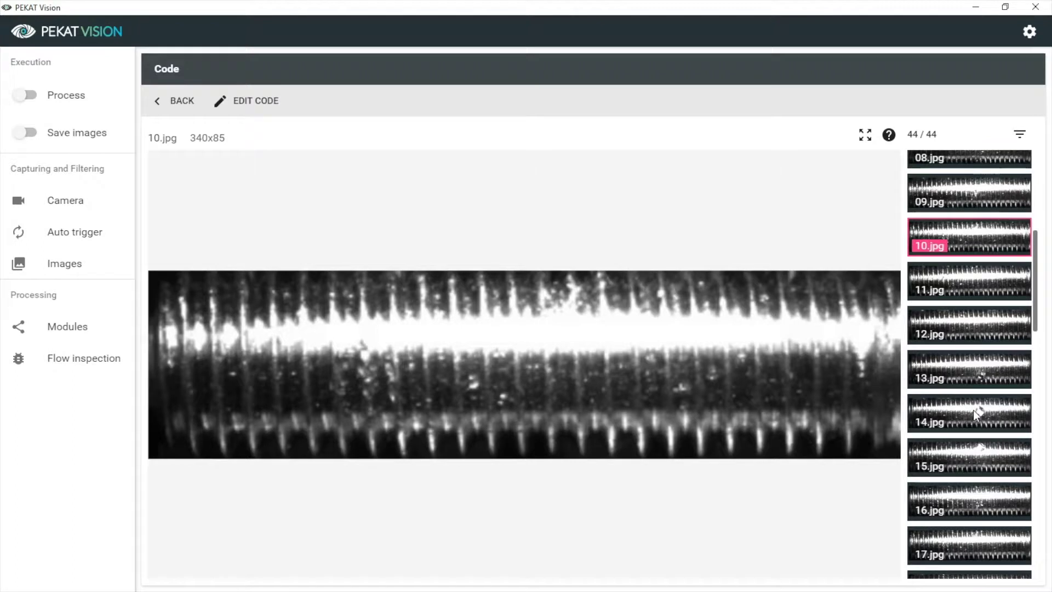
left_click(978, 375)
left_click(985, 407)
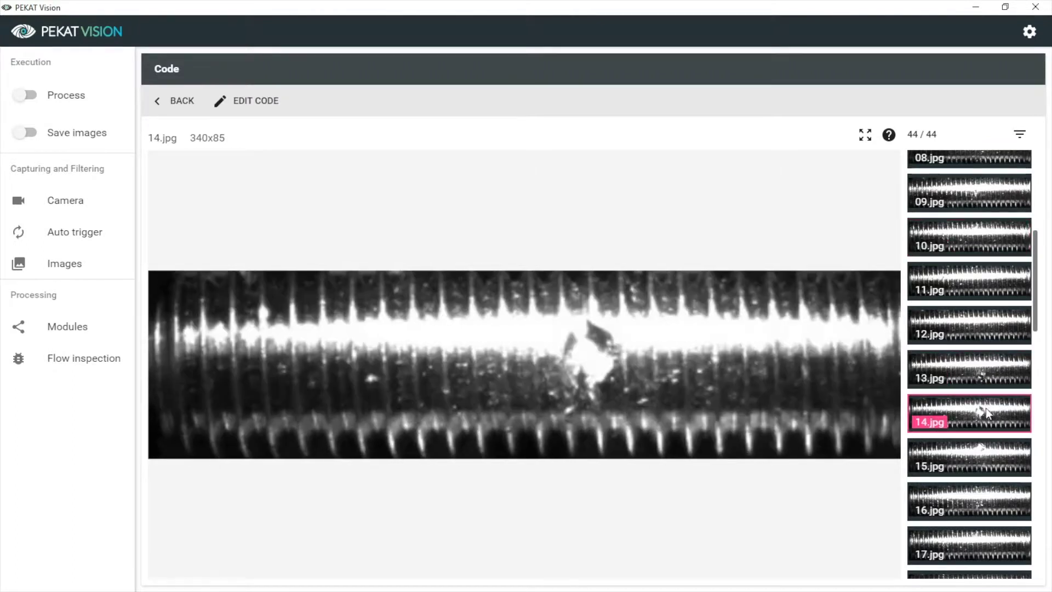
left_click(983, 463)
scroll(984, 471, "down", 2)
scroll(985, 465, "down", 4)
scroll(984, 501, "down", 3)
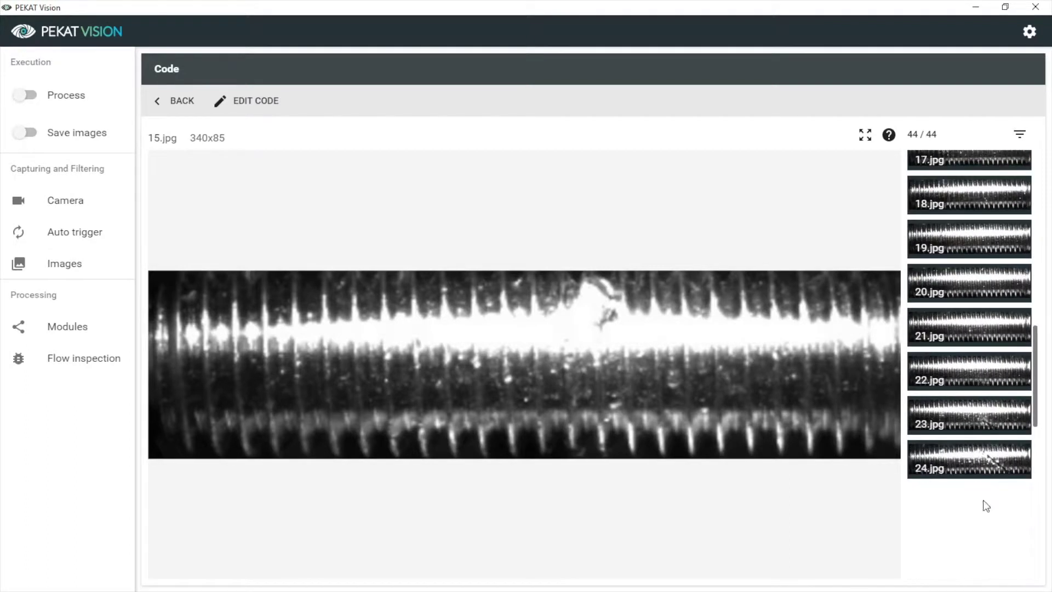
left_click(974, 462)
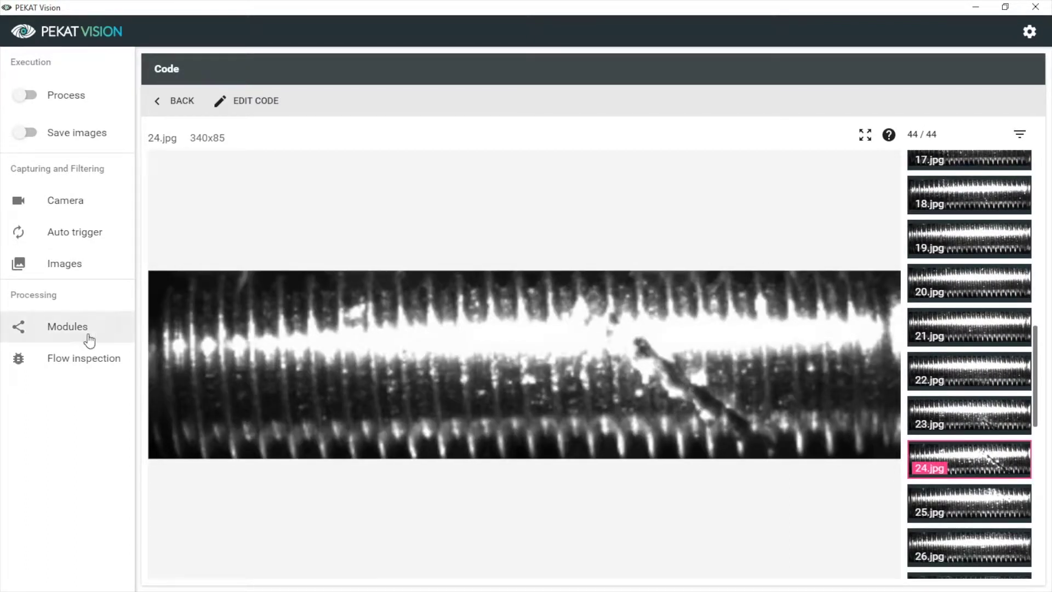
Make Rotate and crop the active script, then add an Anomaly module after Code and save.
left_click(171, 103)
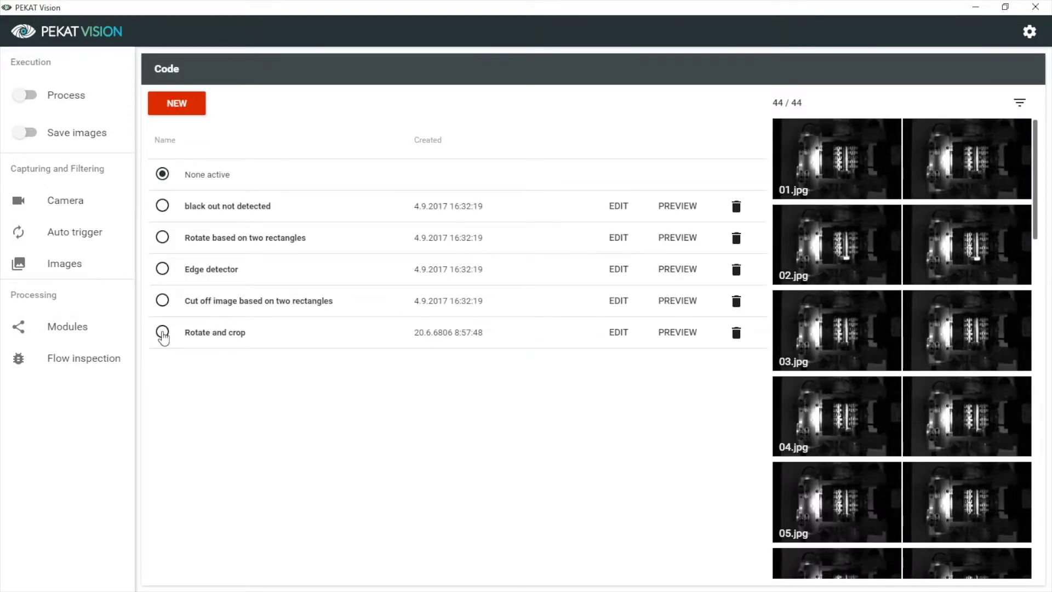
left_click(163, 332)
left_click(111, 325)
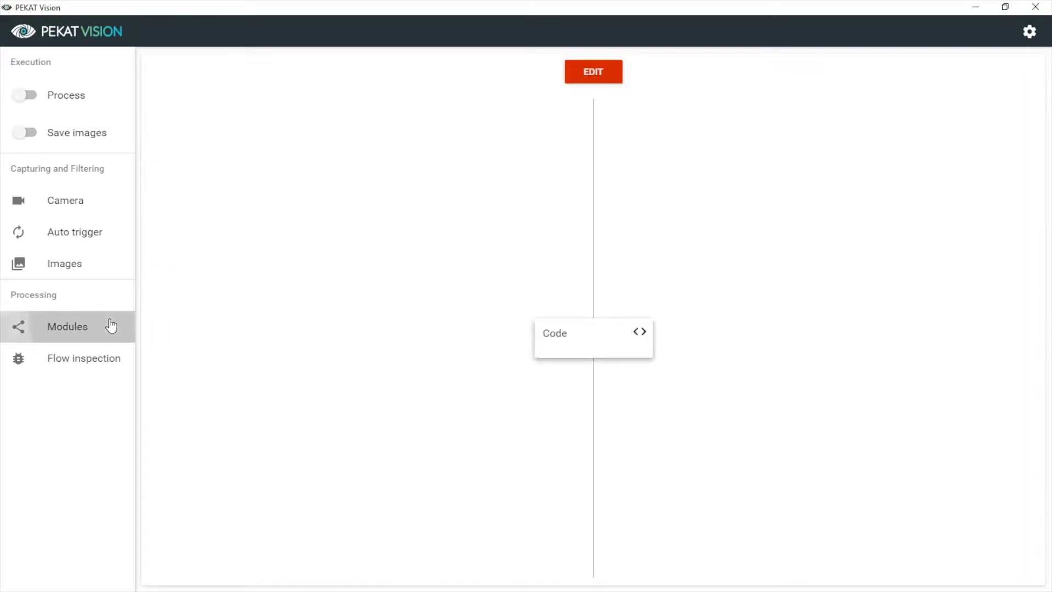
left_click(589, 82)
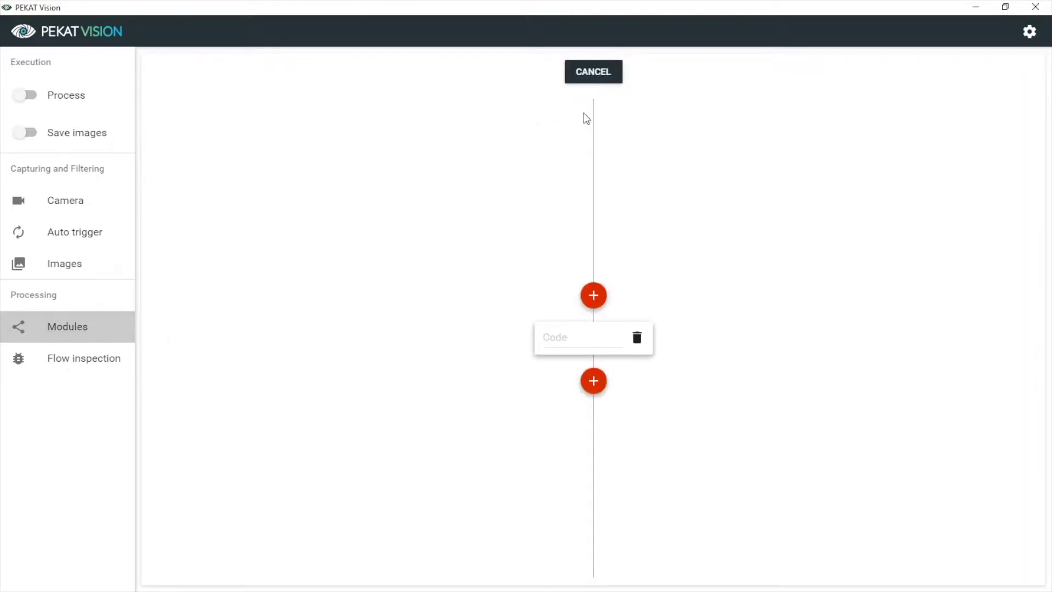
left_click(596, 379)
left_click(617, 354)
left_click(585, 83)
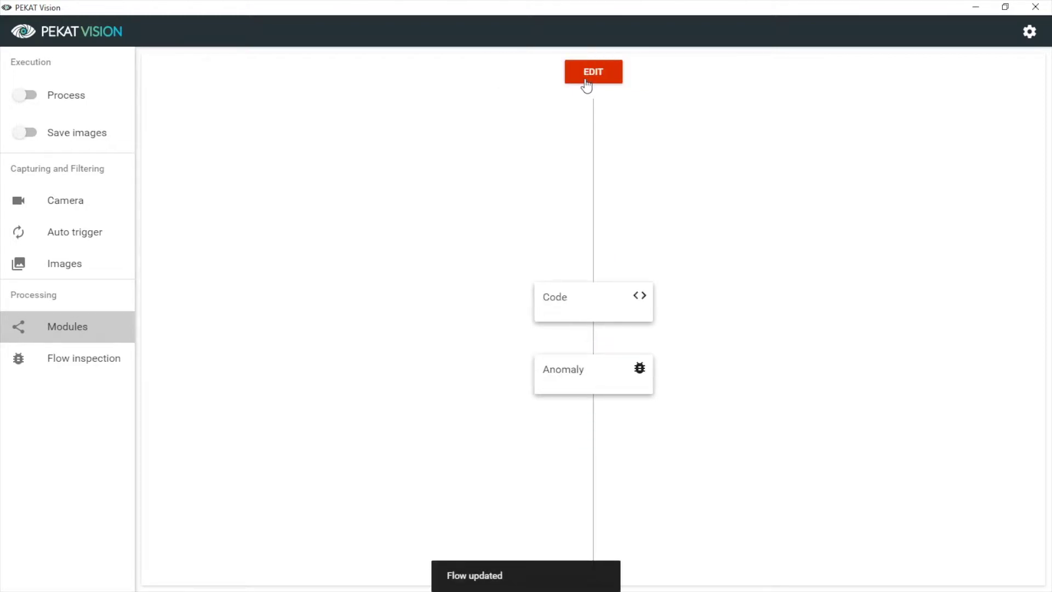
left_click(620, 373)
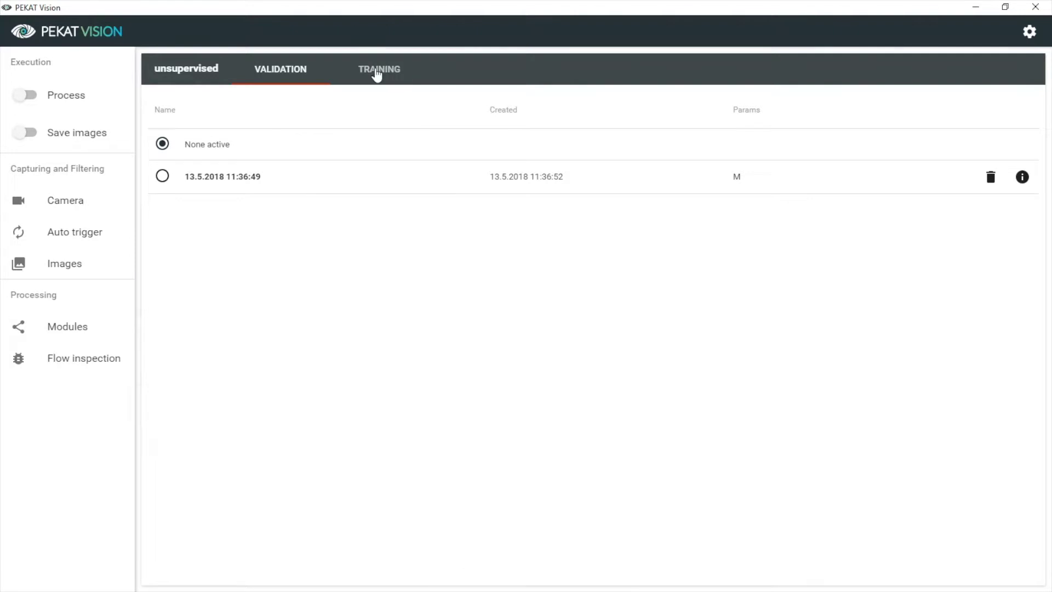
In training mode, label 01, 02, 05 good and 03, 04 bad.
left_click(377, 73)
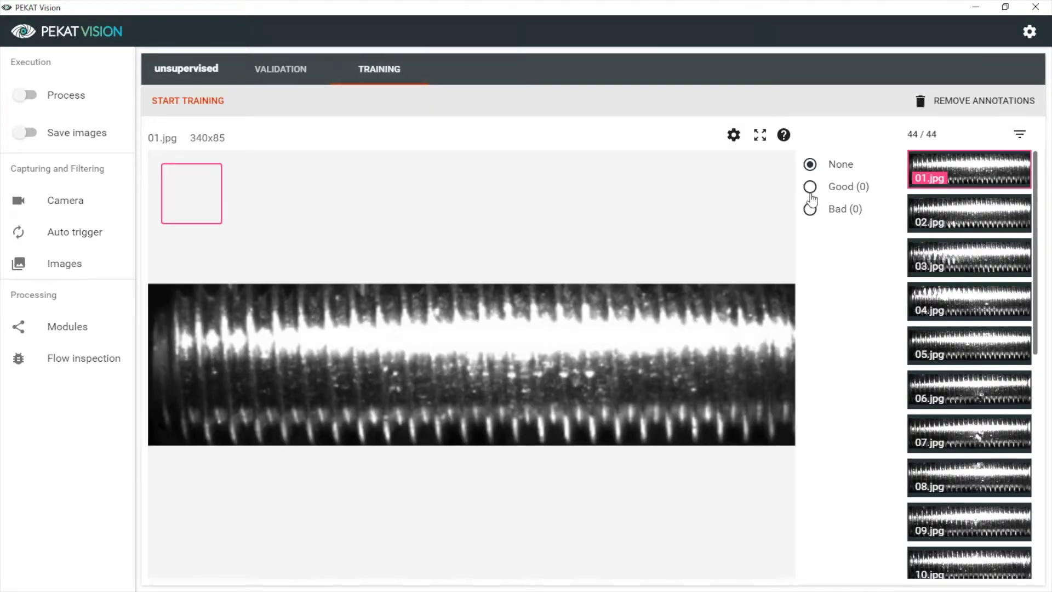
left_click(810, 189)
left_click(937, 220)
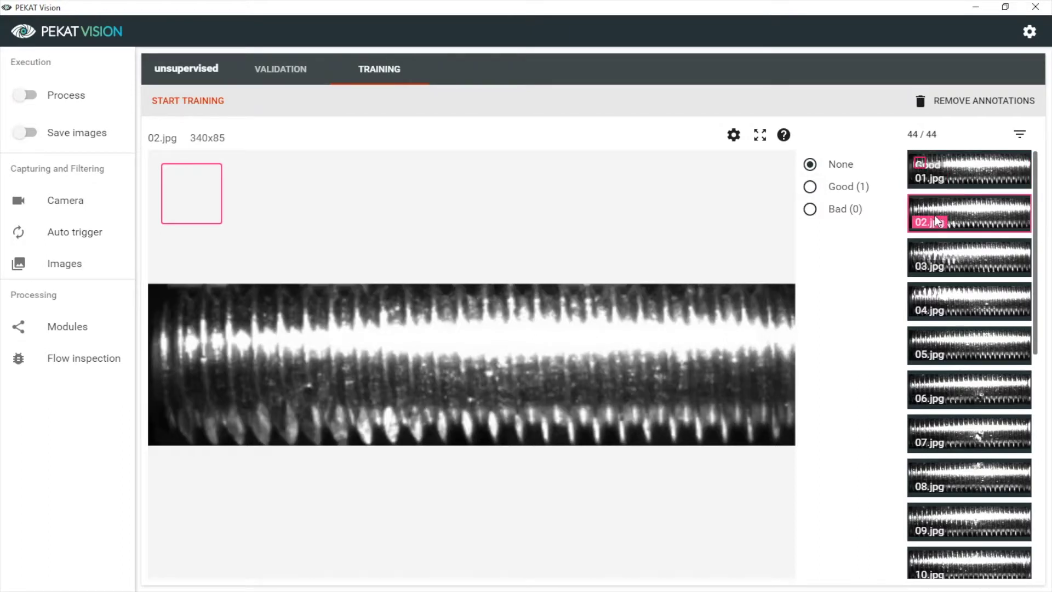
left_click(810, 187)
left_click(943, 258)
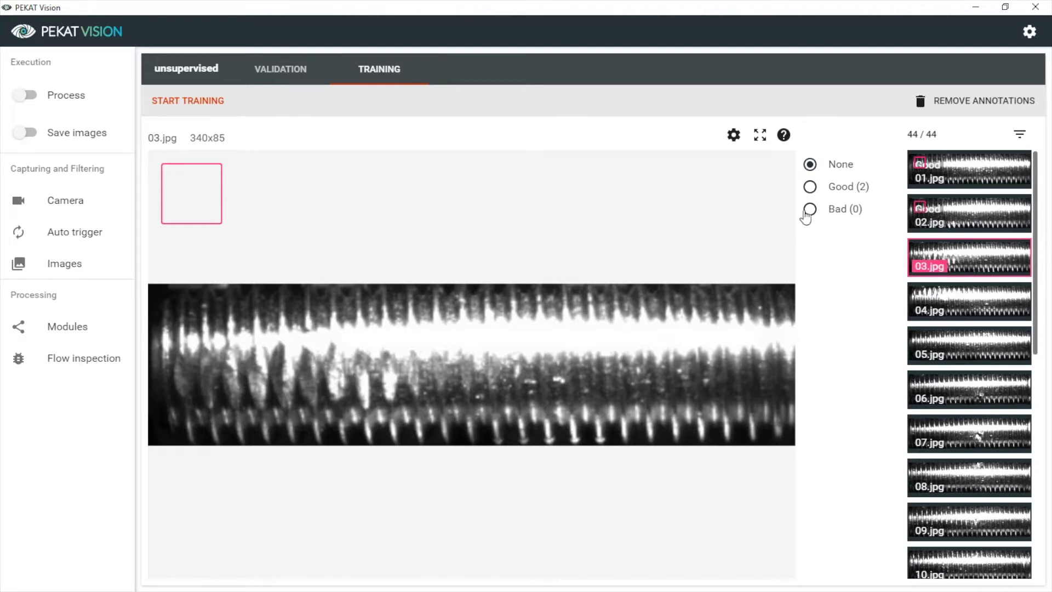
left_click(810, 210)
left_click(952, 296)
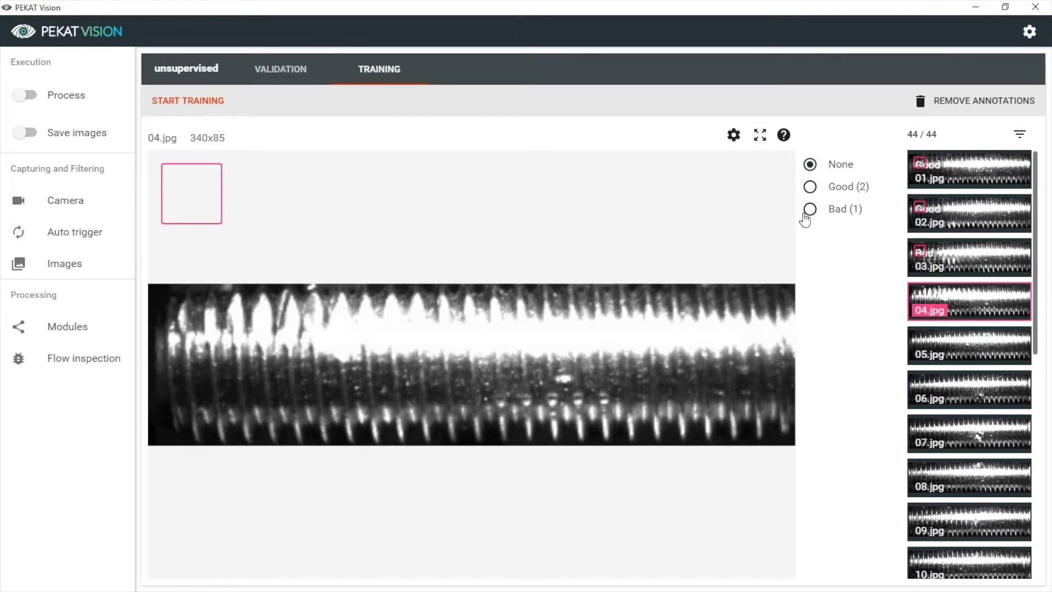
left_click(810, 210)
left_click(944, 349)
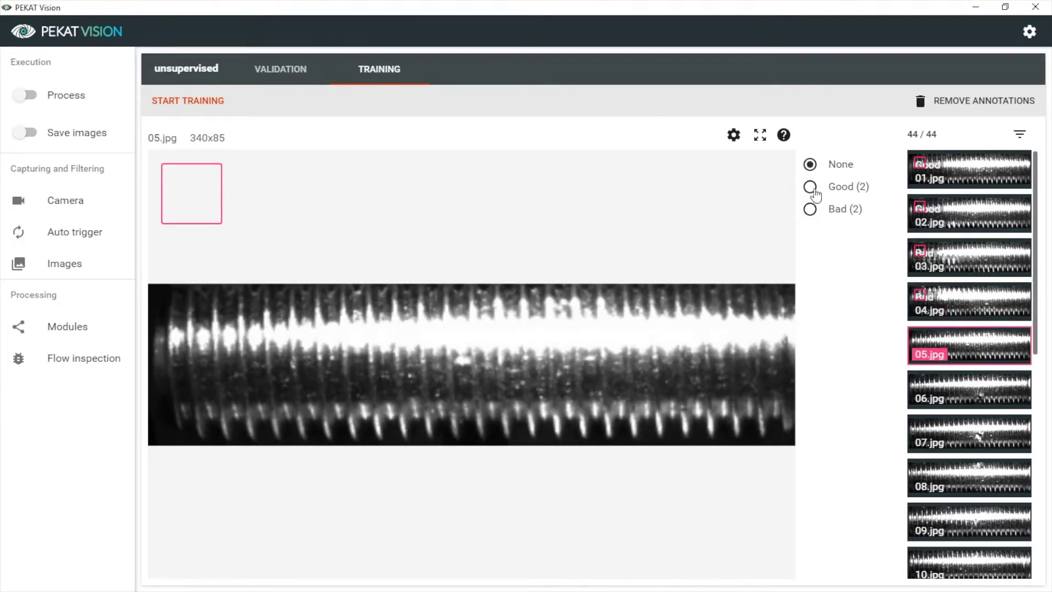
left_click(810, 188)
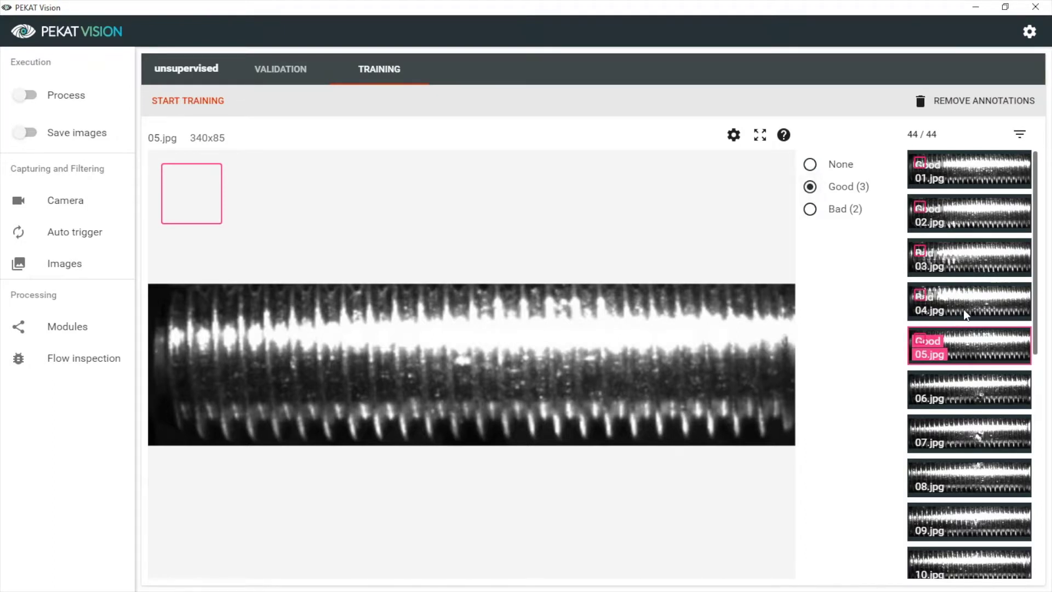
Label 06–08 bad, 09–12 good, and 13–15 bad using keyboard shortcuts.
key("Down")
key("3")
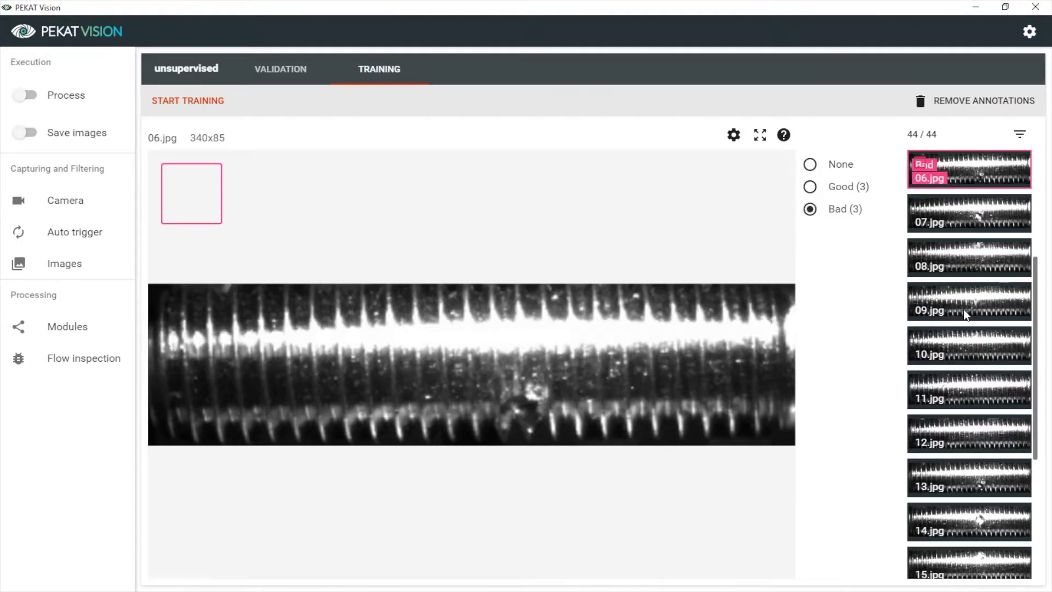
key("Down")
key("3")
key("Down")
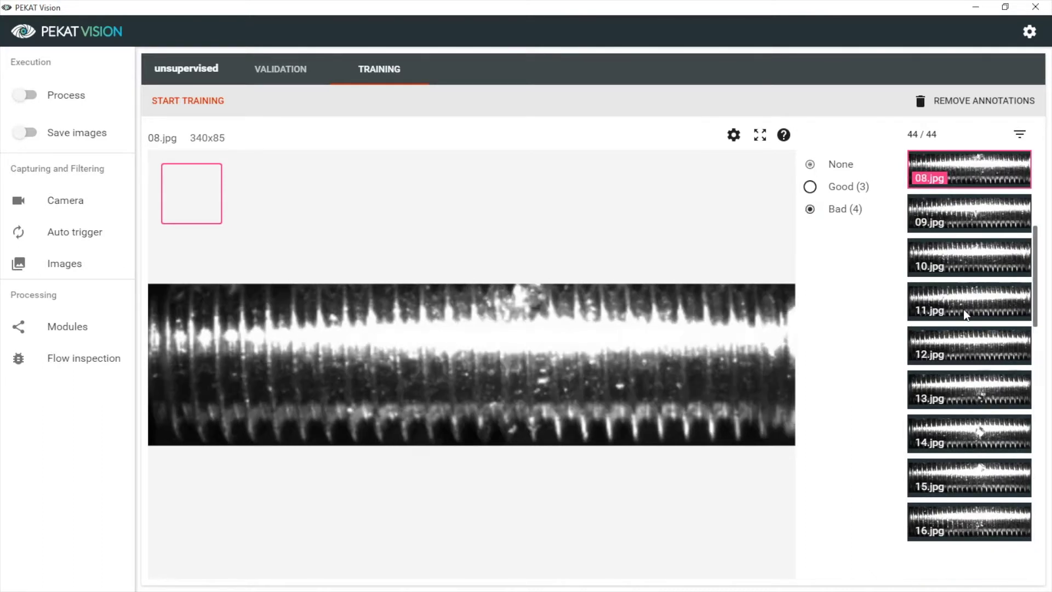
key("3")
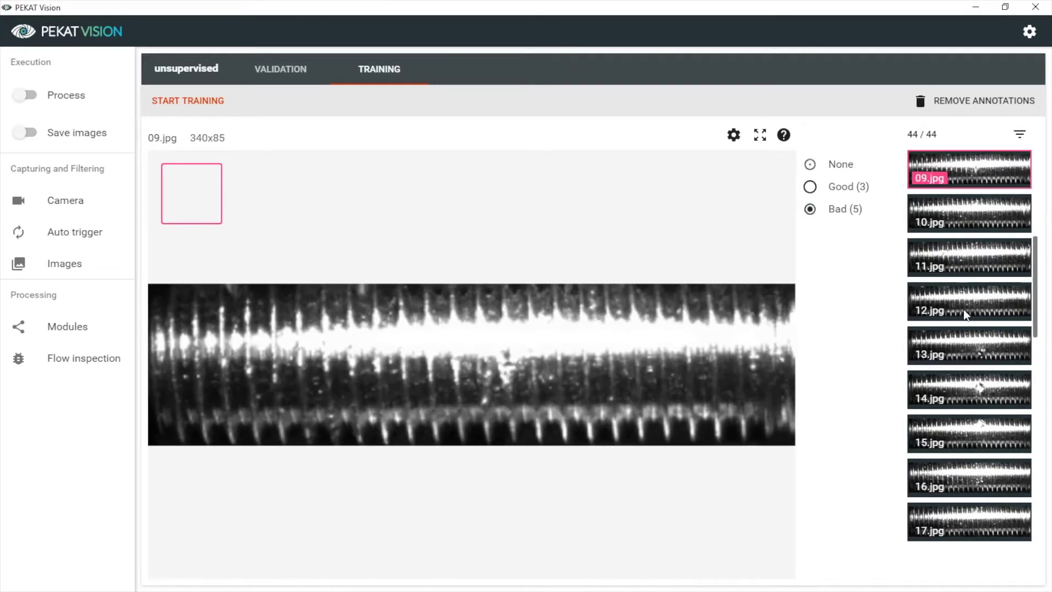
key("Down")
key("2")
key("Down")
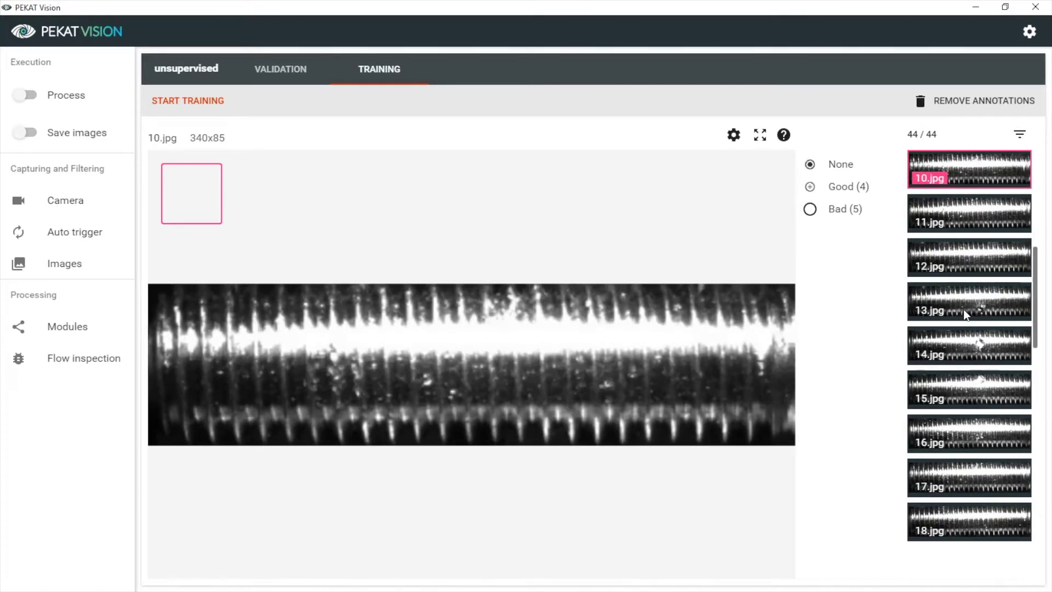
key("2")
key("Down")
key("2")
key("Down")
key("2")
key("Down")
key("3")
key("Down")
key("3")
key("Down")
key("3")
Label 16 bad, 17–22 good, 23–25 bad, and 26–30 good.
key("Down")
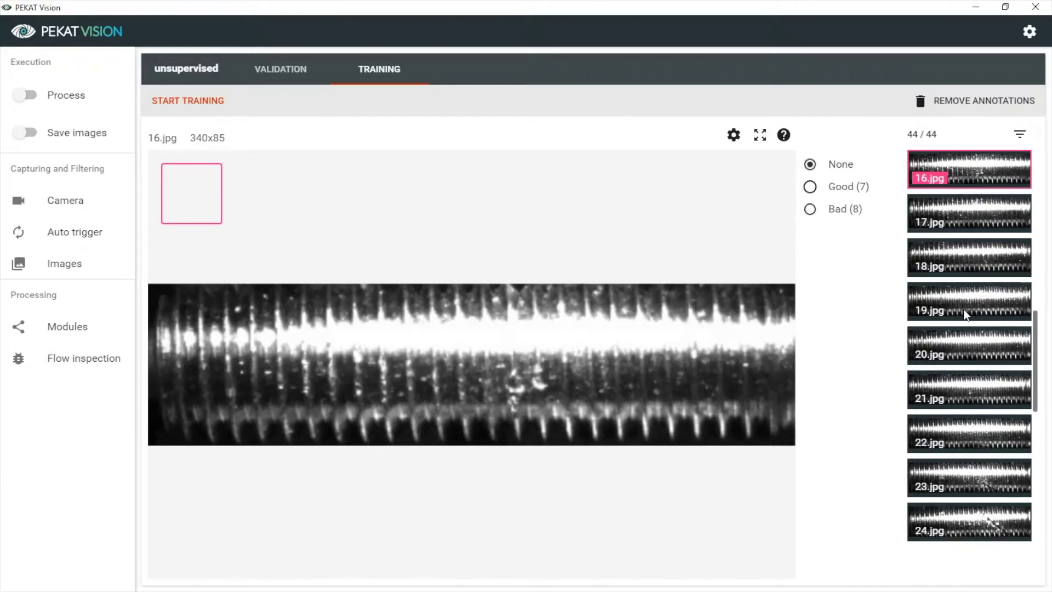
key("3")
key("Down")
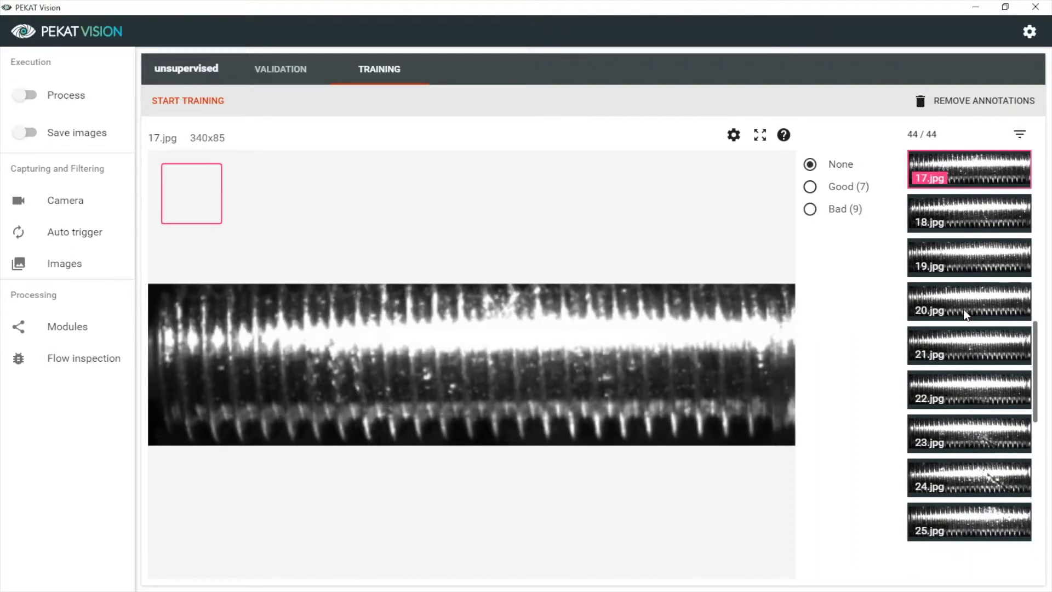
key("2")
key("Down")
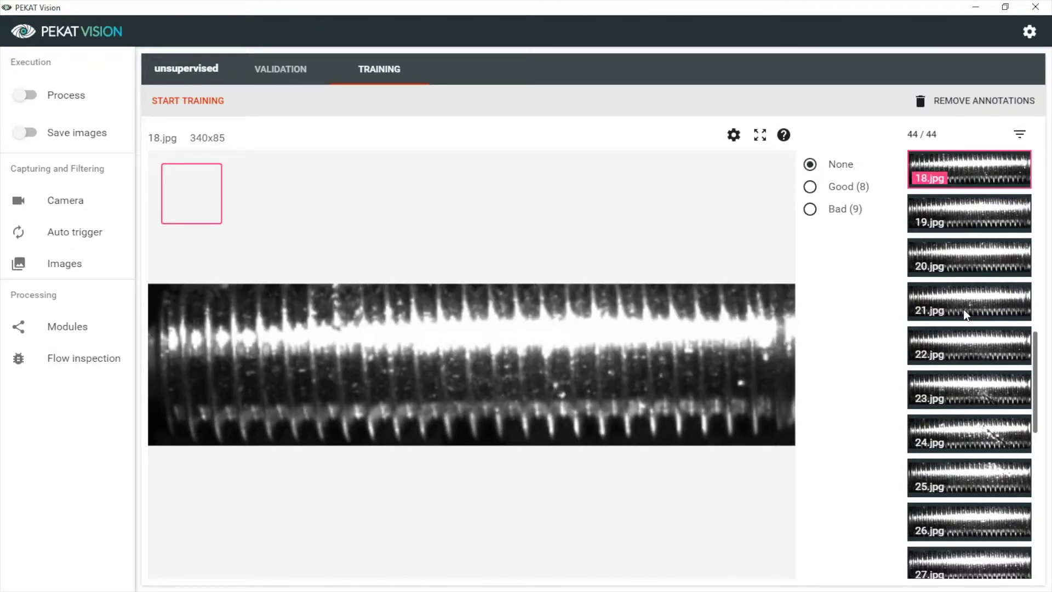
key("2")
key("Down")
key("2")
key("Down")
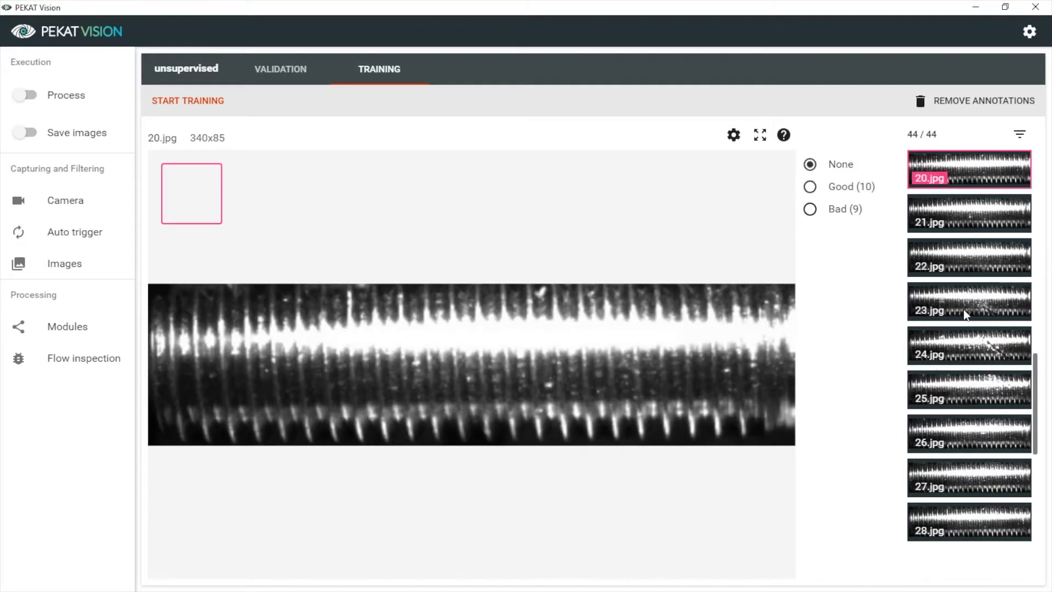
key("2")
key("Down")
key("2")
key("Down")
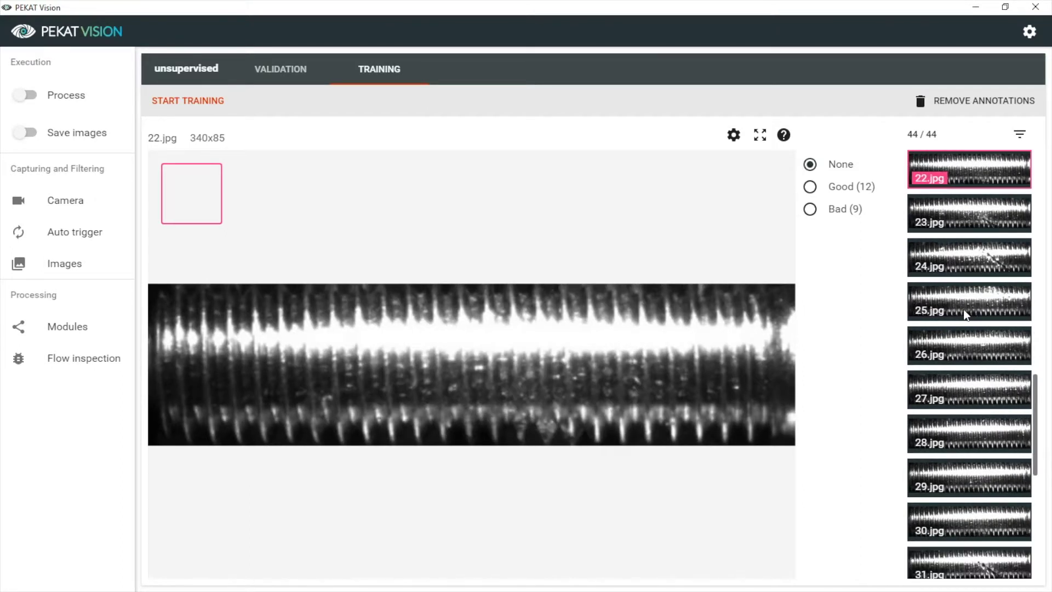
key("2")
key("Down")
key("3")
key("Down")
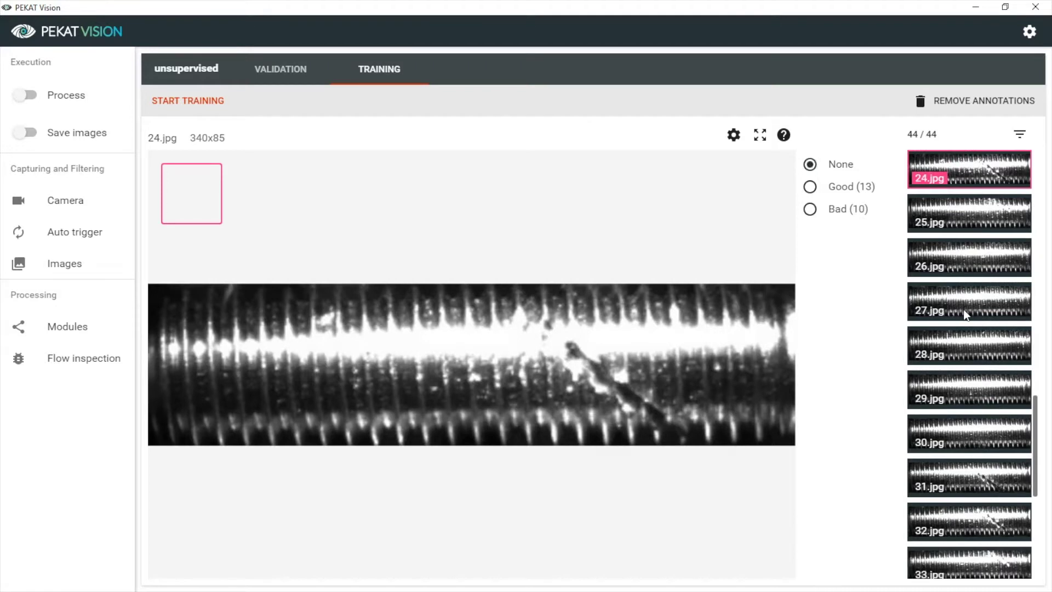
key("3")
key("Down")
key("3")
key("Down")
key("2")
key("Down")
key("2")
key("Down")
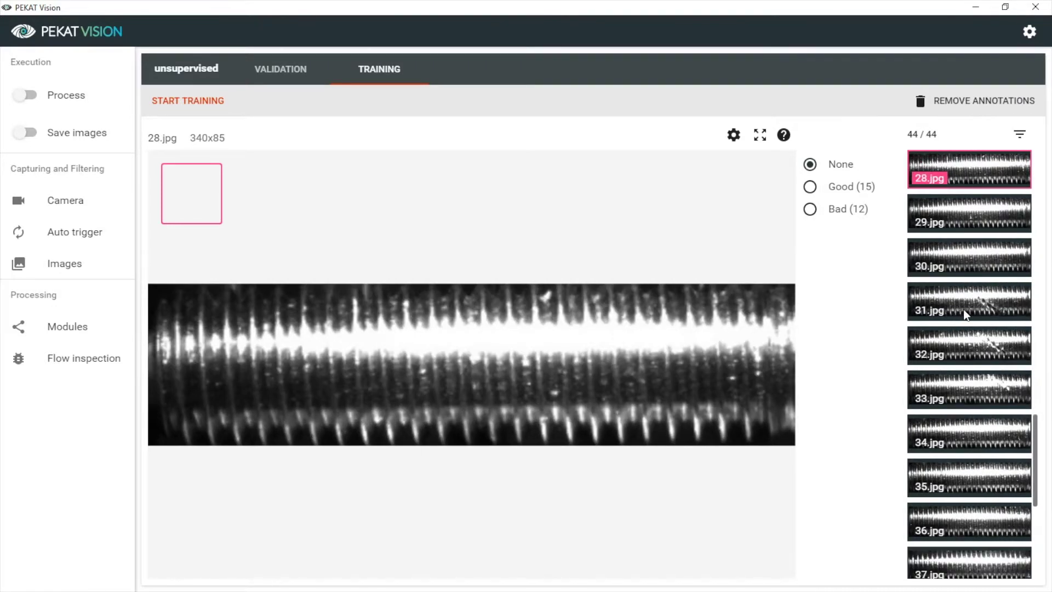
key("2")
key("Down")
key("2")
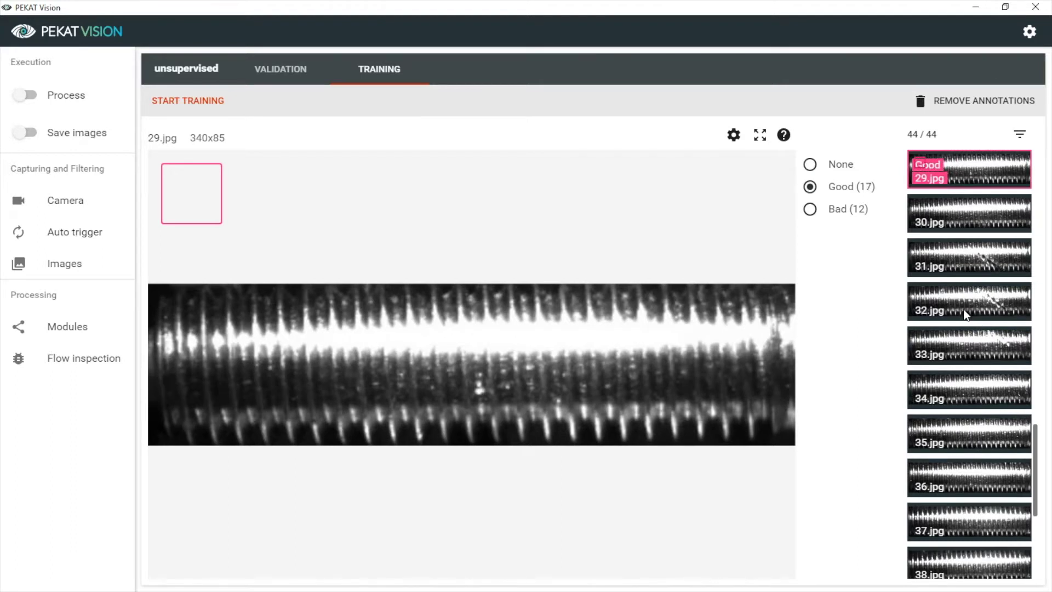
key("Down")
key("2")
key("Down")
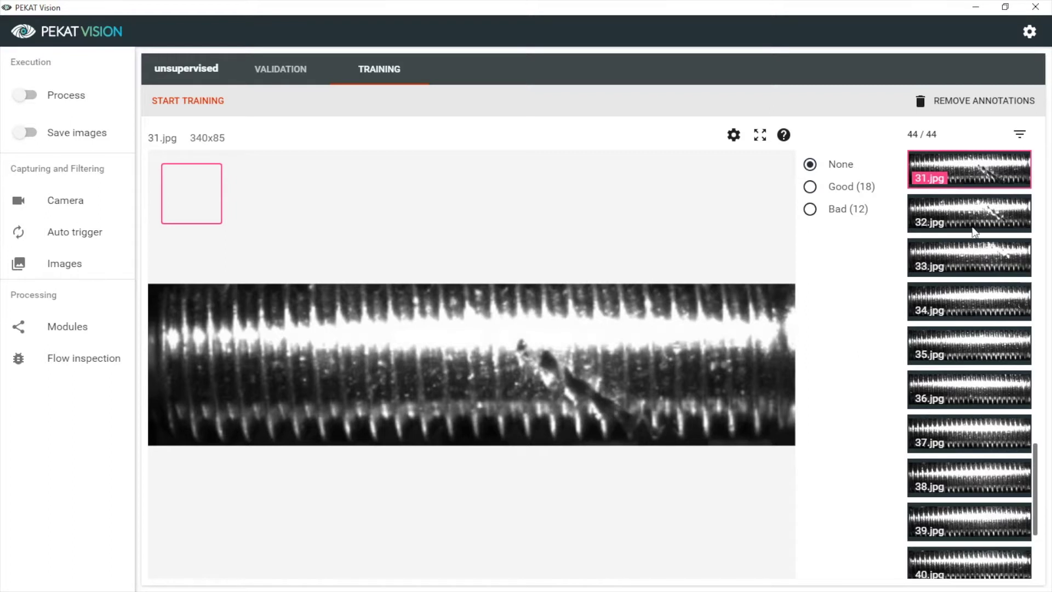
Inspect 32.jpg with its diagonal scratch and bring up the training start settings.
scroll(987, 442, "down", 4)
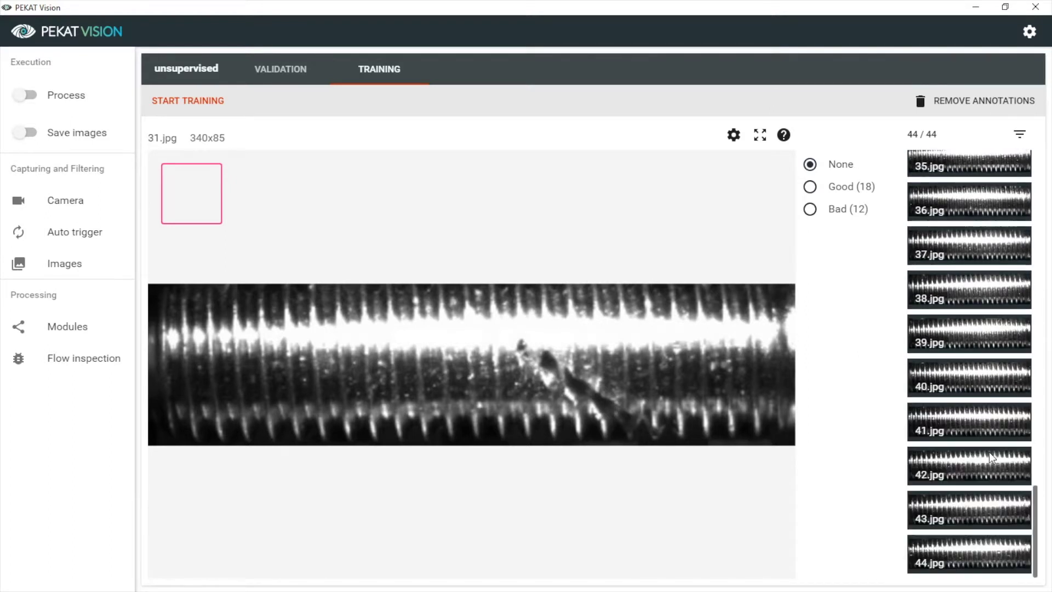
scroll(991, 454, "up", 4)
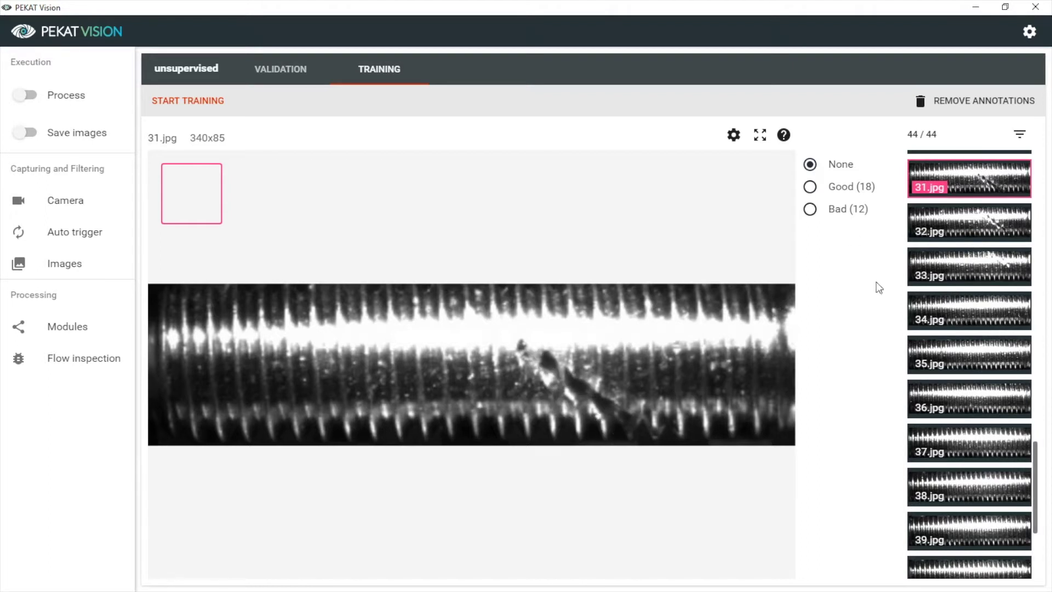
left_click(951, 221)
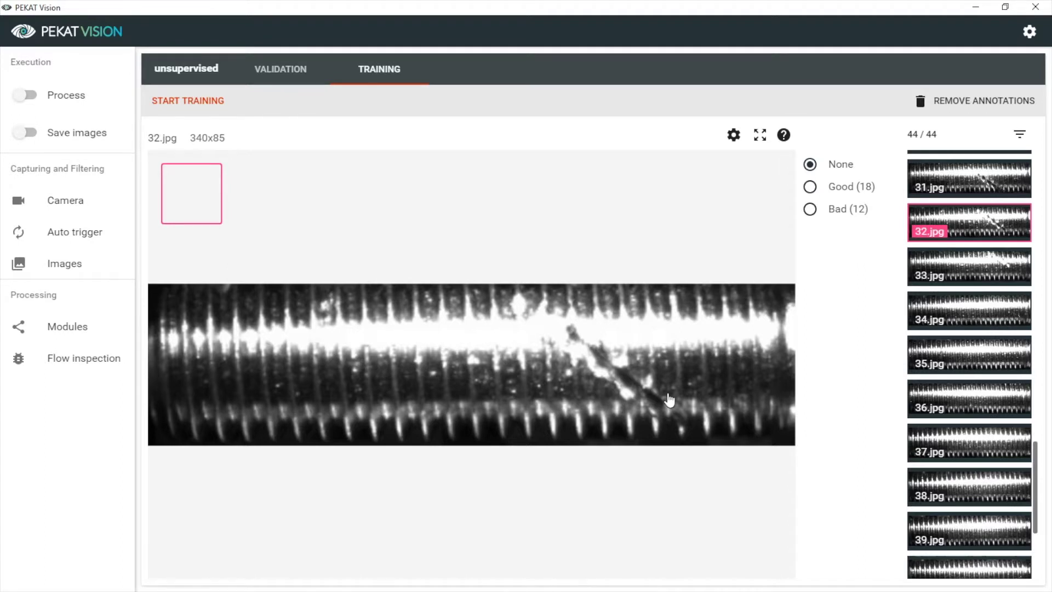
left_click(211, 100)
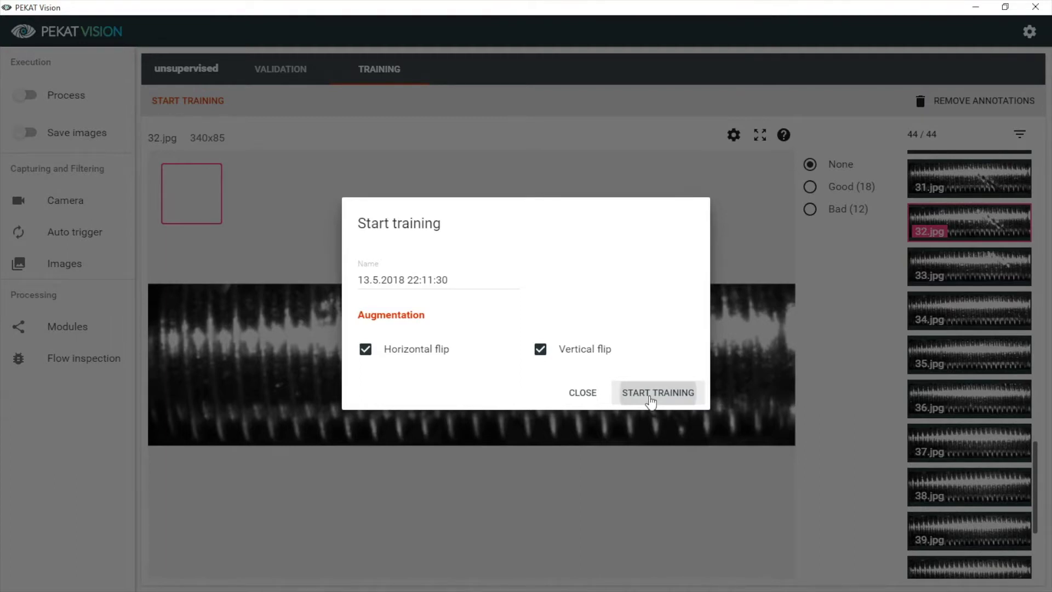
Start training with both horizontal and vertical flip augmentations enabled.
left_click(650, 402)
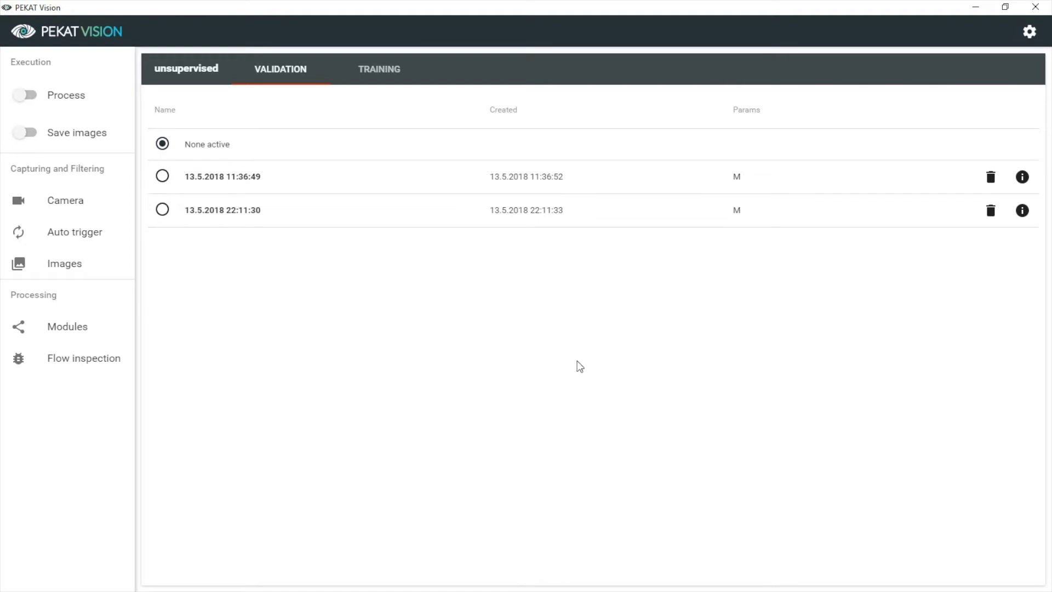
Activate the 22:11:30 model, preview its results, and inspect images 02.jpg through 06.jpg.
left_click(160, 213)
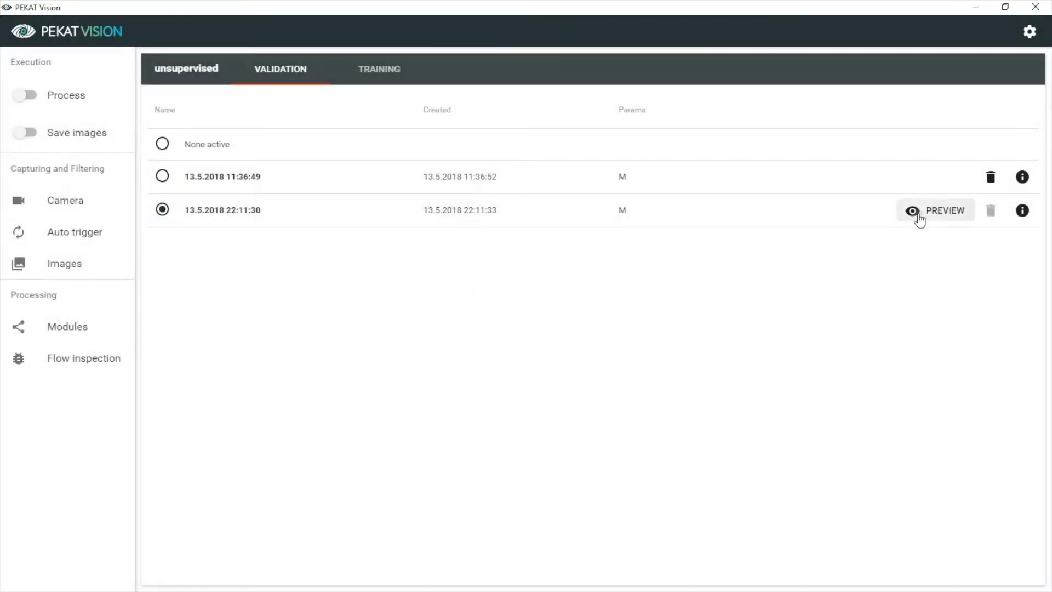
left_click(919, 214)
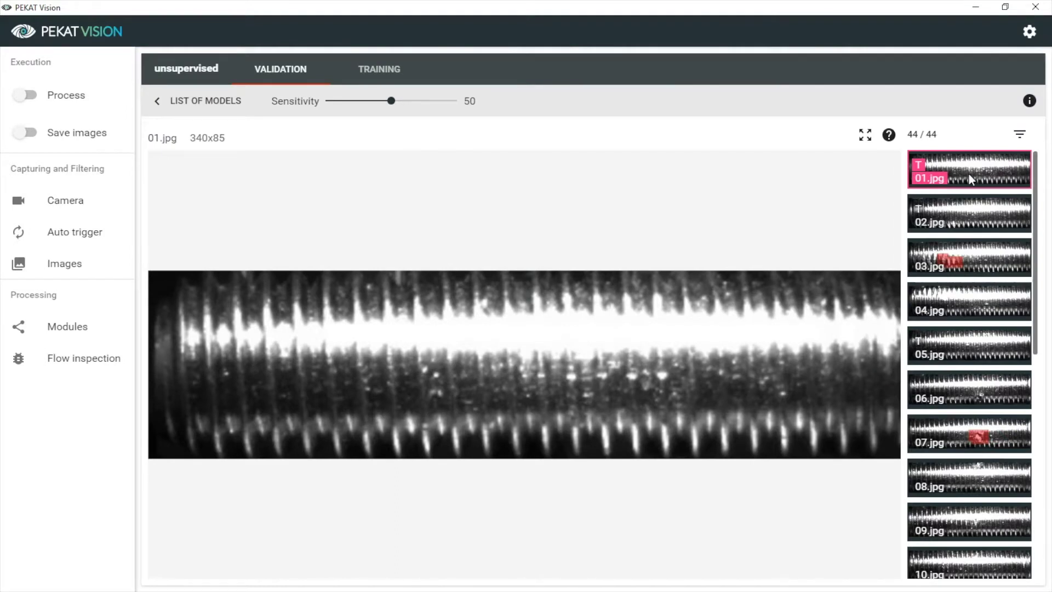
left_click(972, 218)
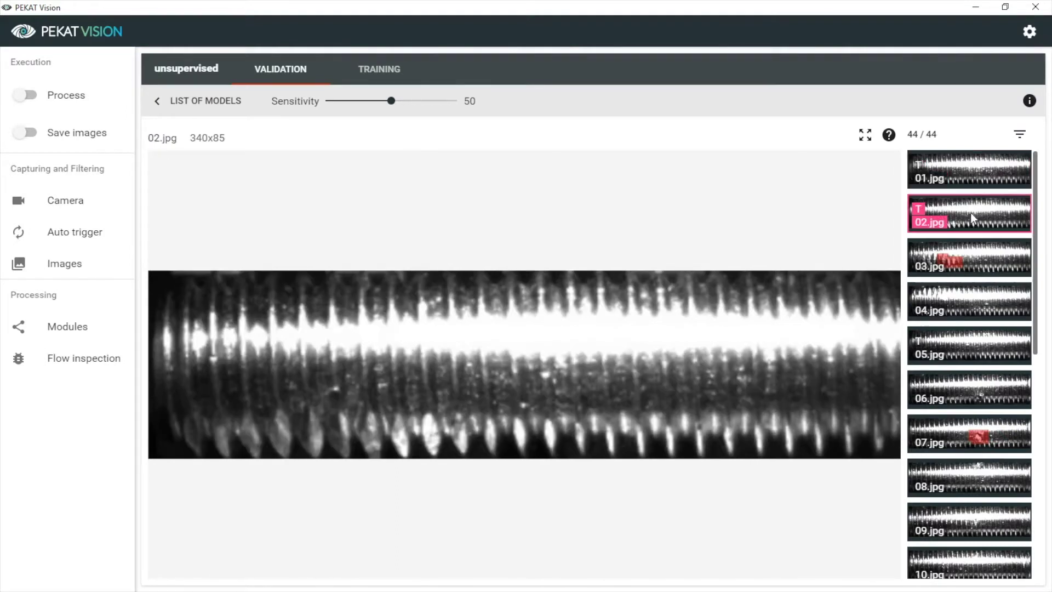
left_click(970, 252)
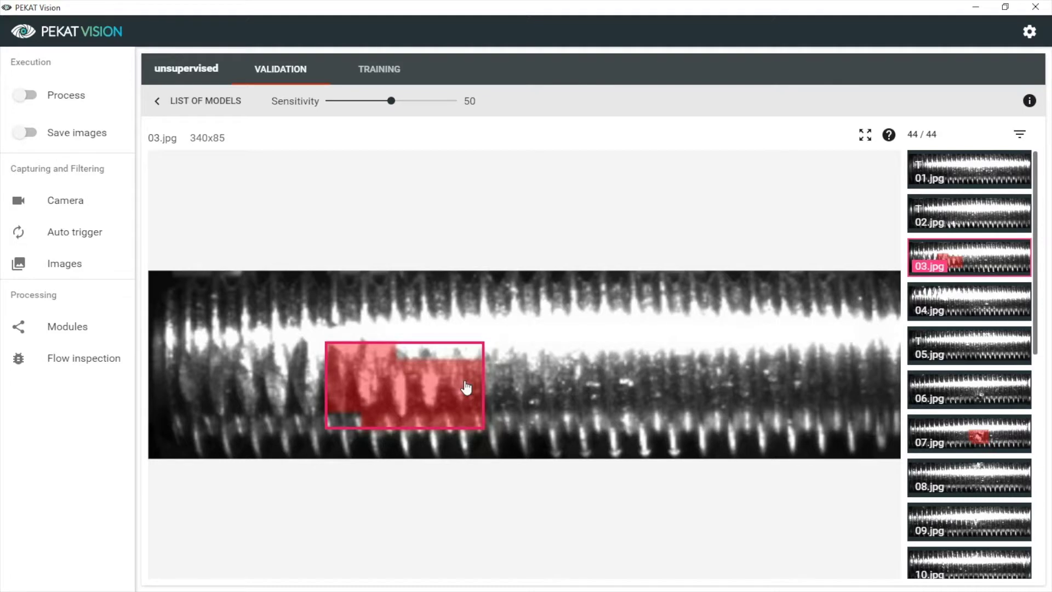
left_click(986, 315)
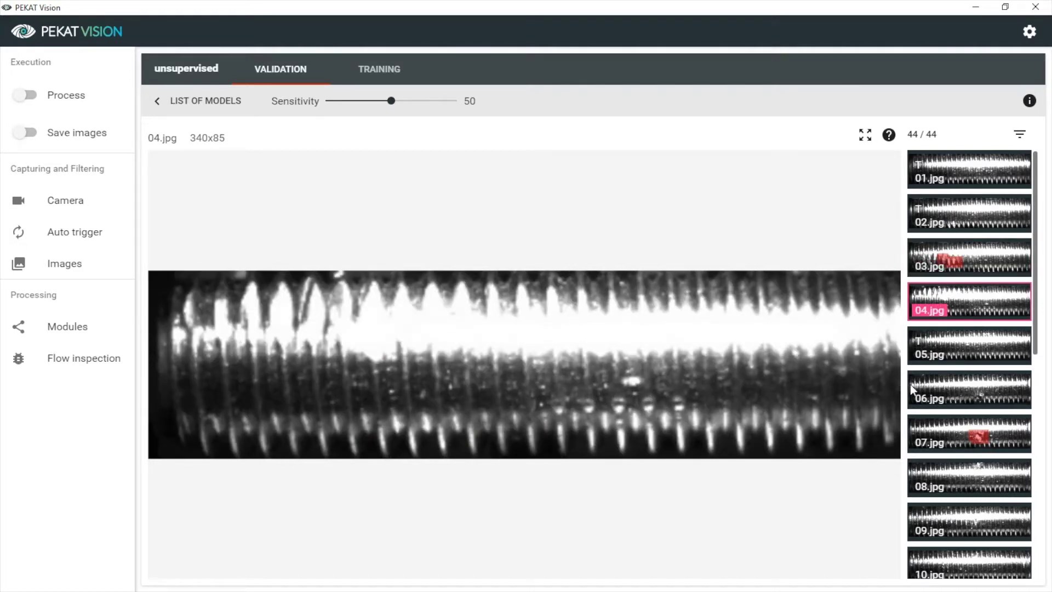
left_click(948, 348)
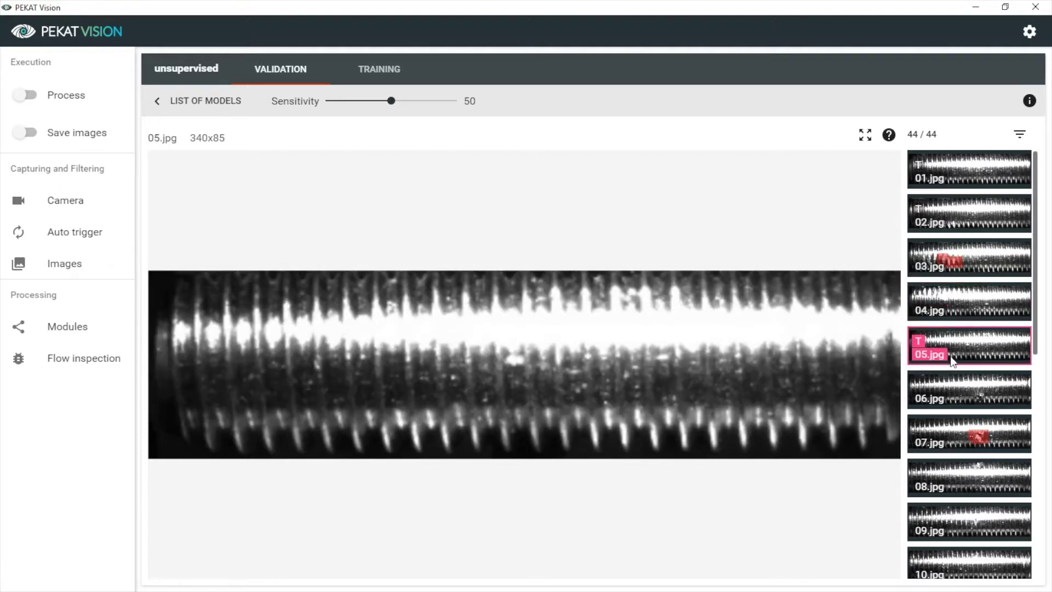
left_click(953, 384)
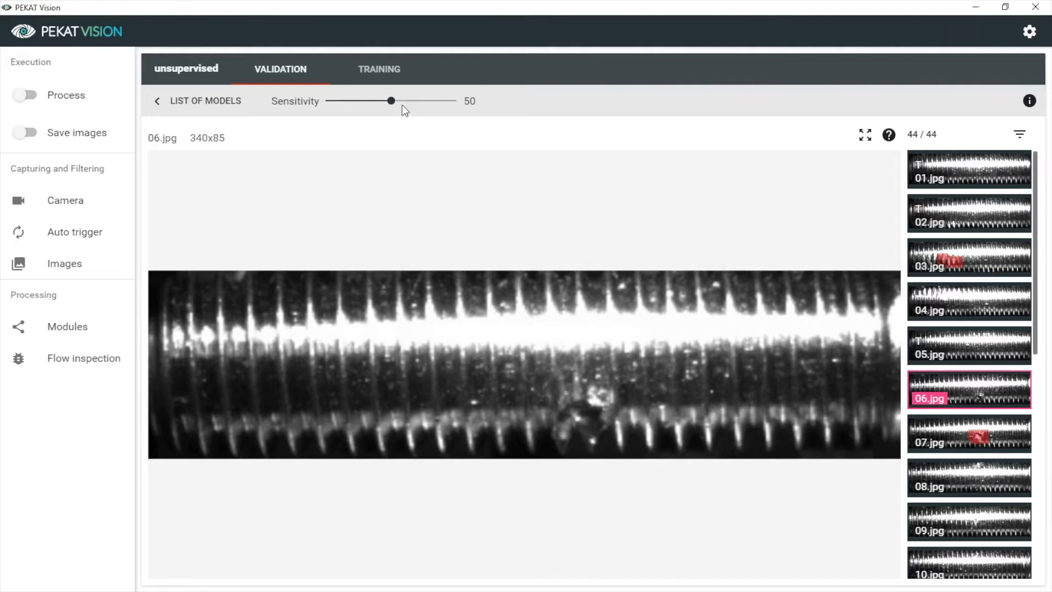
Raise sensitivity from 51 to 82 and review anomaly boxes on 04, 03, 07, 08 and 09.jpg.
left_click(393, 105)
left_click_drag(396, 111, 435, 115)
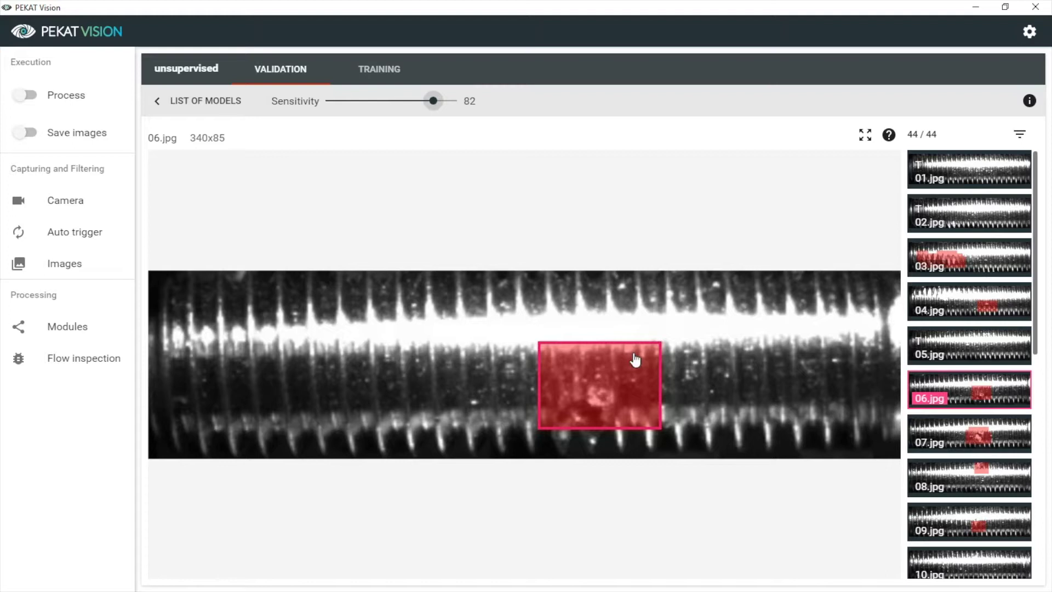
left_click(990, 316)
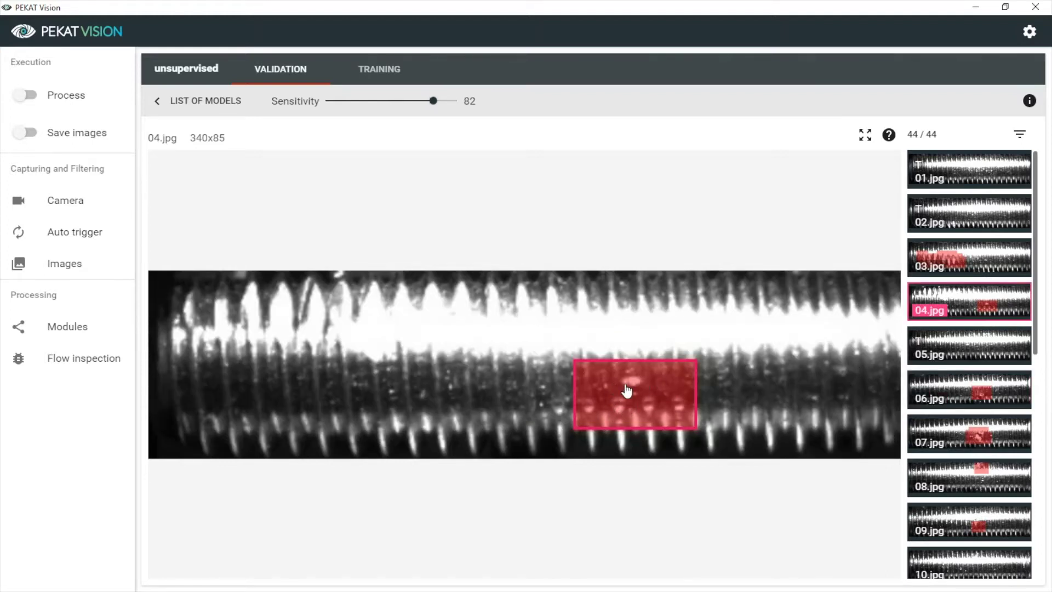
left_click(940, 258)
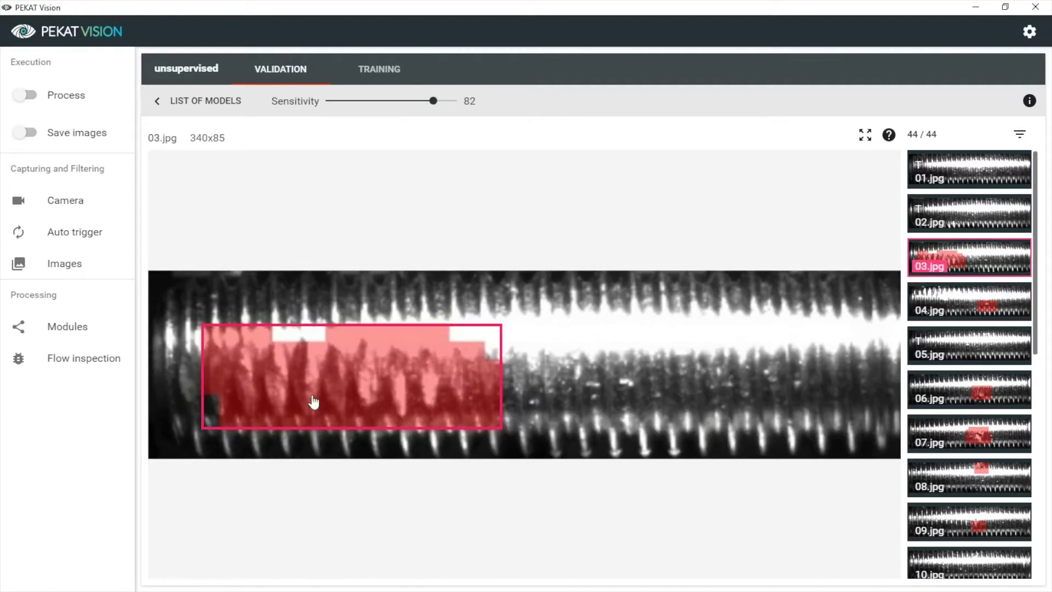
left_click(967, 434)
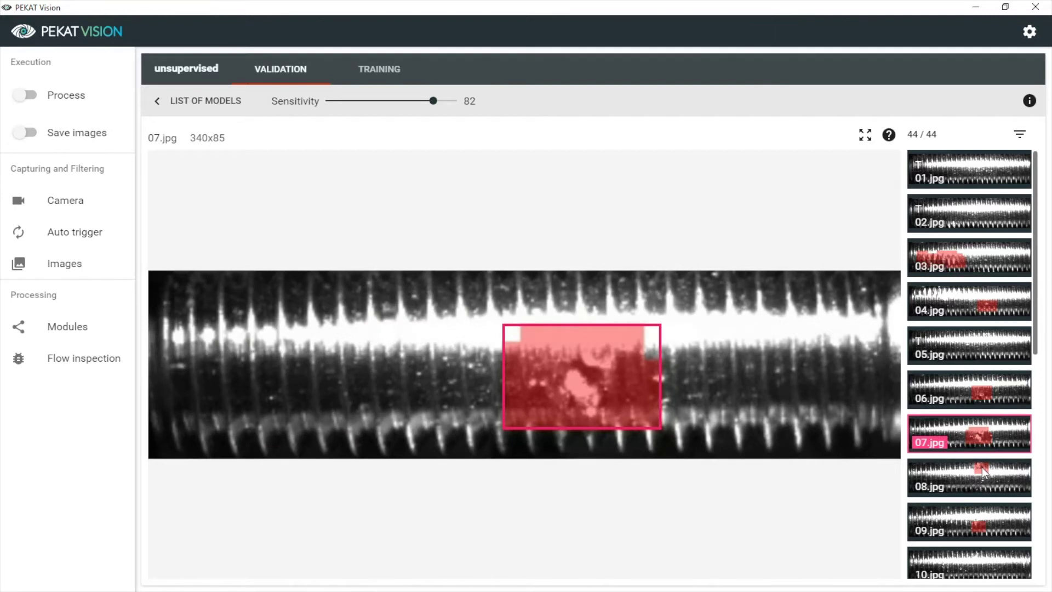
left_click(980, 469)
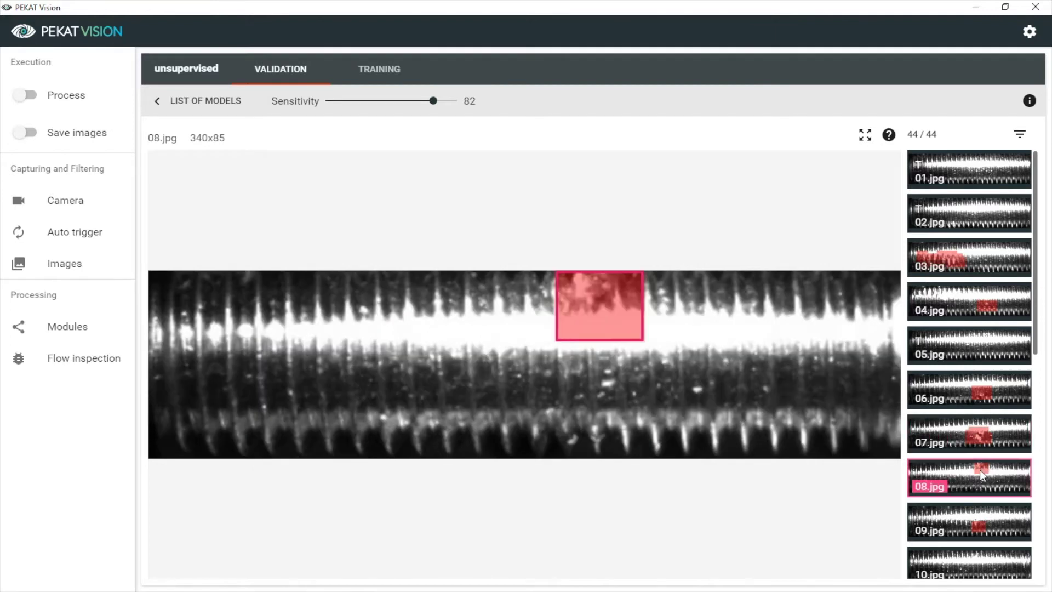
left_click(983, 512)
Review the detection results for 13, 14, 15, 16, 23 and 24.jpg.
scroll(984, 513, "down", 3)
left_click(984, 509)
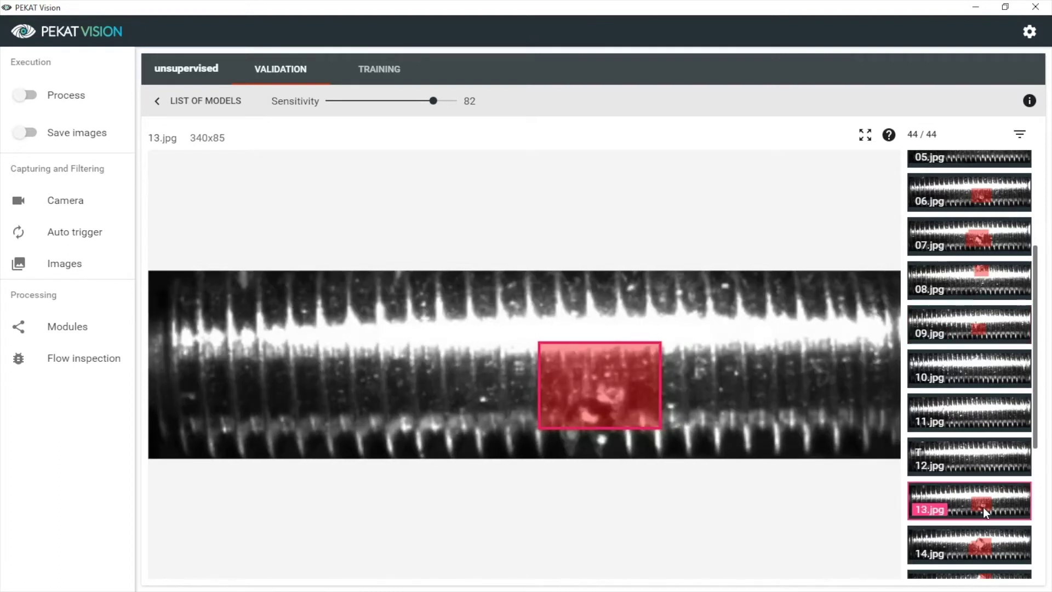
scroll(983, 507, "down", 2)
left_click(964, 480)
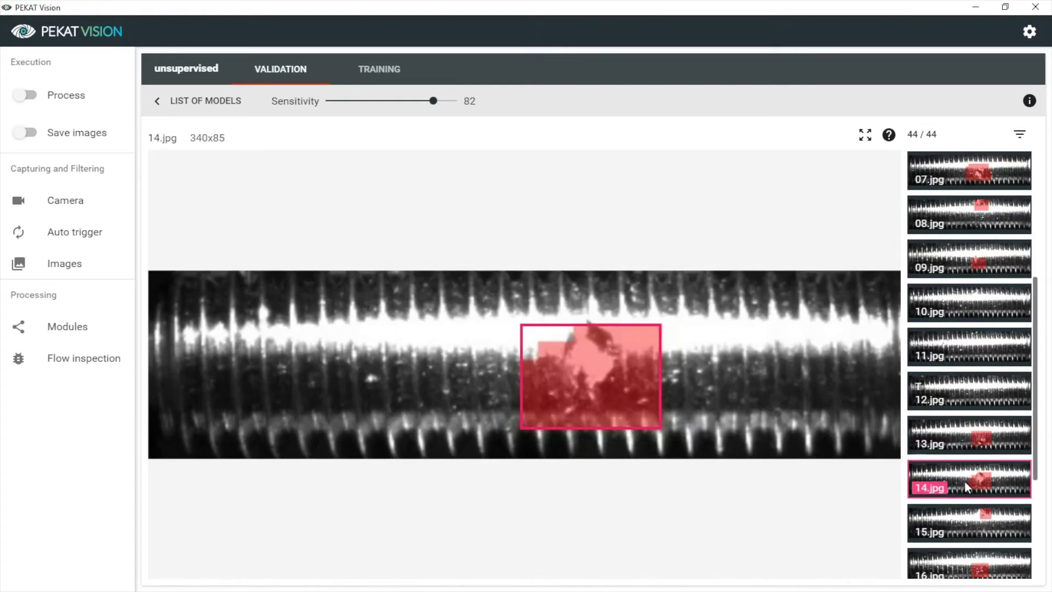
left_click(983, 522)
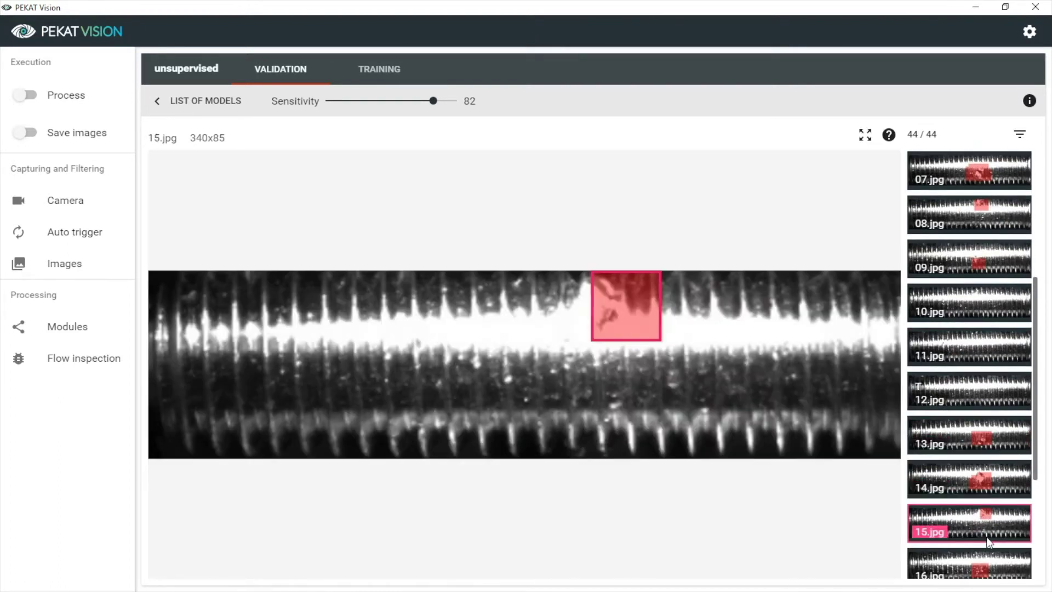
scroll(981, 521, "down", 6)
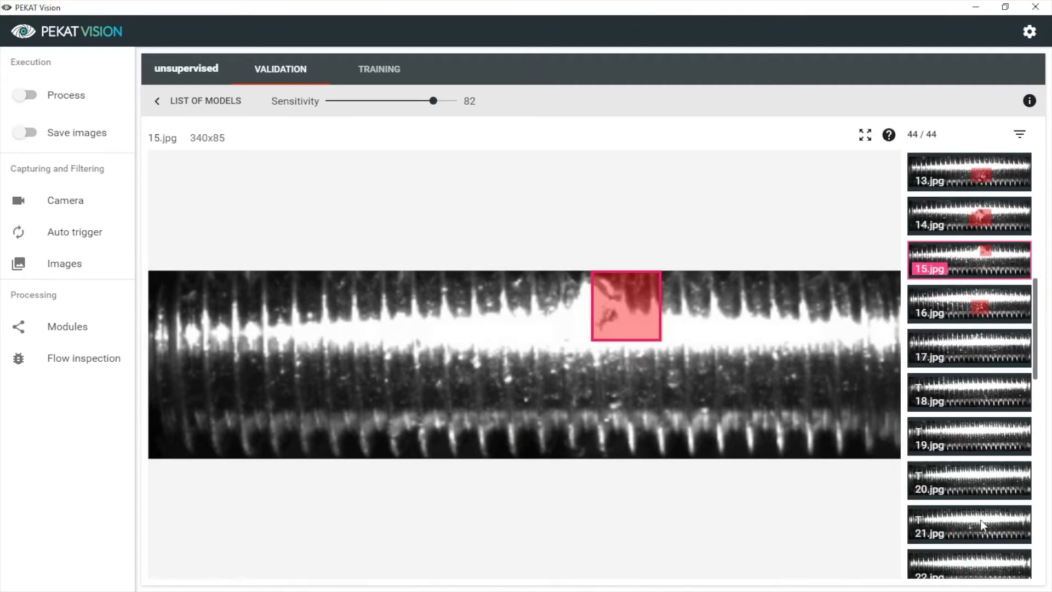
scroll(979, 485, "down", 3)
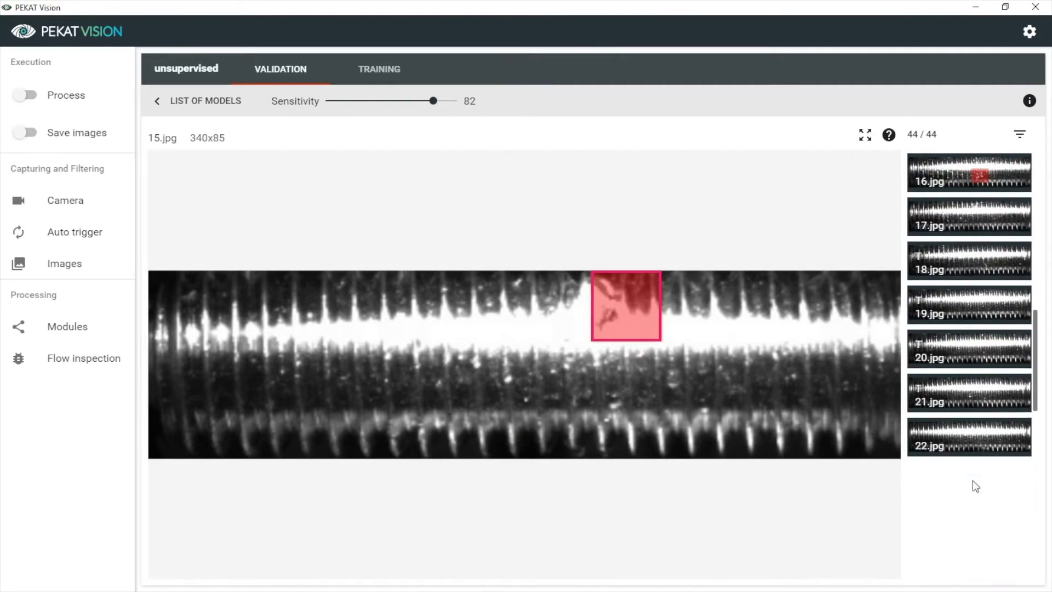
left_click(946, 174)
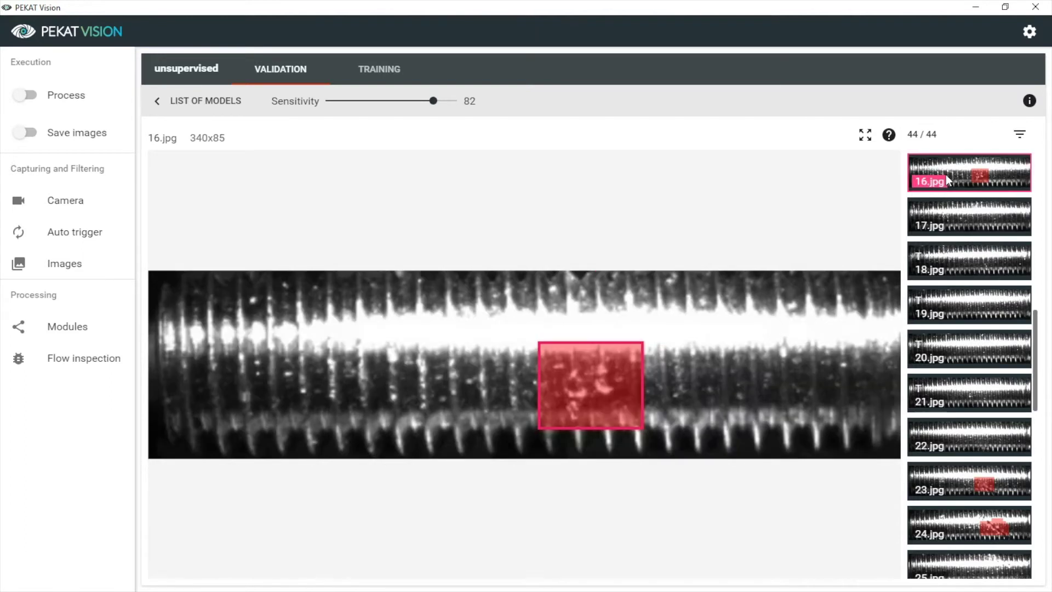
left_click(992, 488)
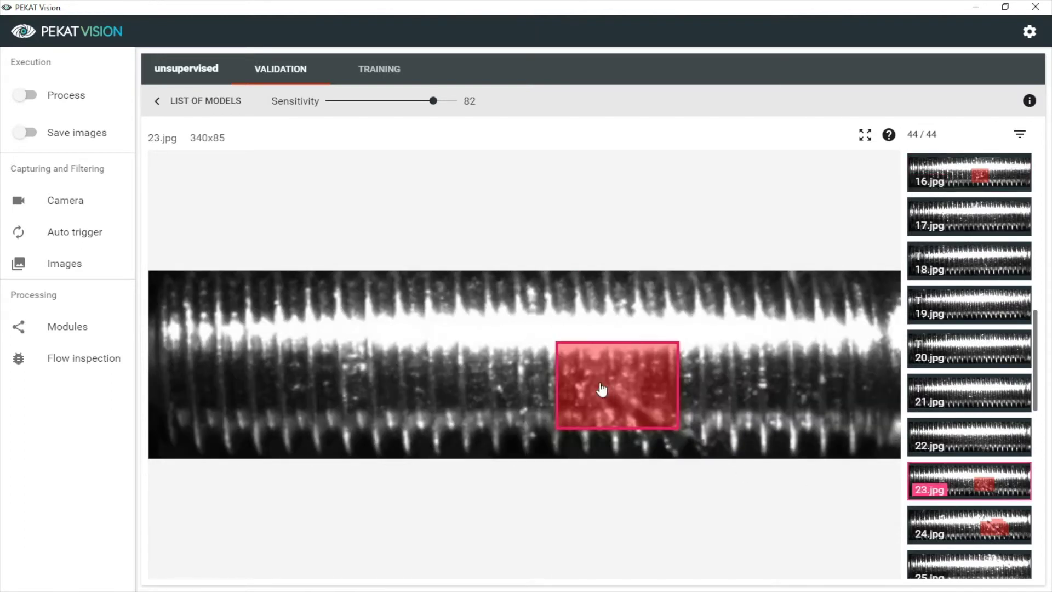
left_click(977, 525)
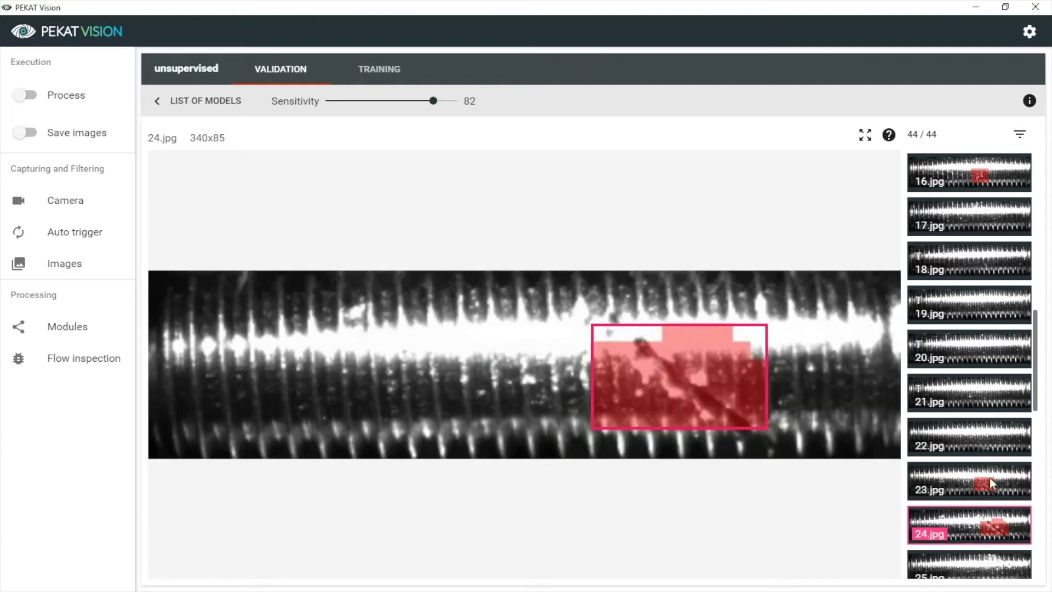
Inspect defect boxes on 31.jpg and 32.jpg, then check 36, 42, 43 and 44.jpg for anomalies.
scroll(991, 476, "down", 4)
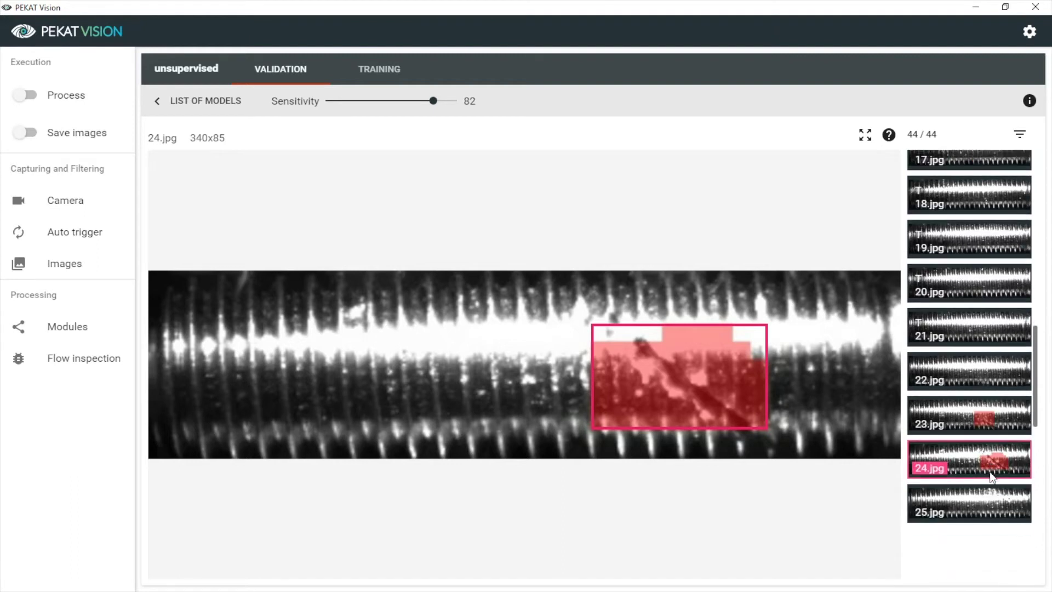
scroll(991, 477, "down", 5)
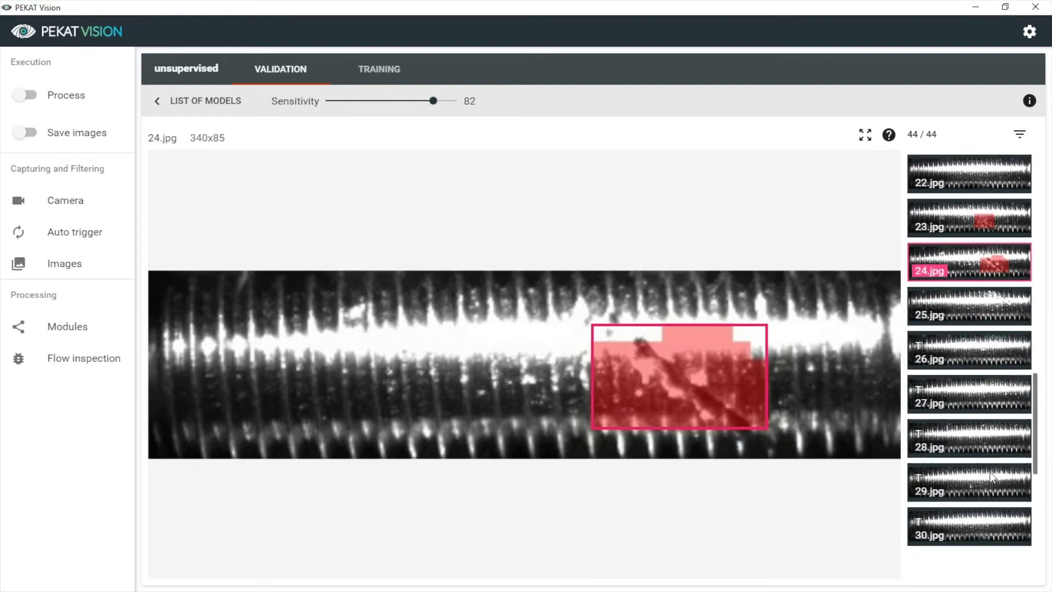
left_click(972, 442)
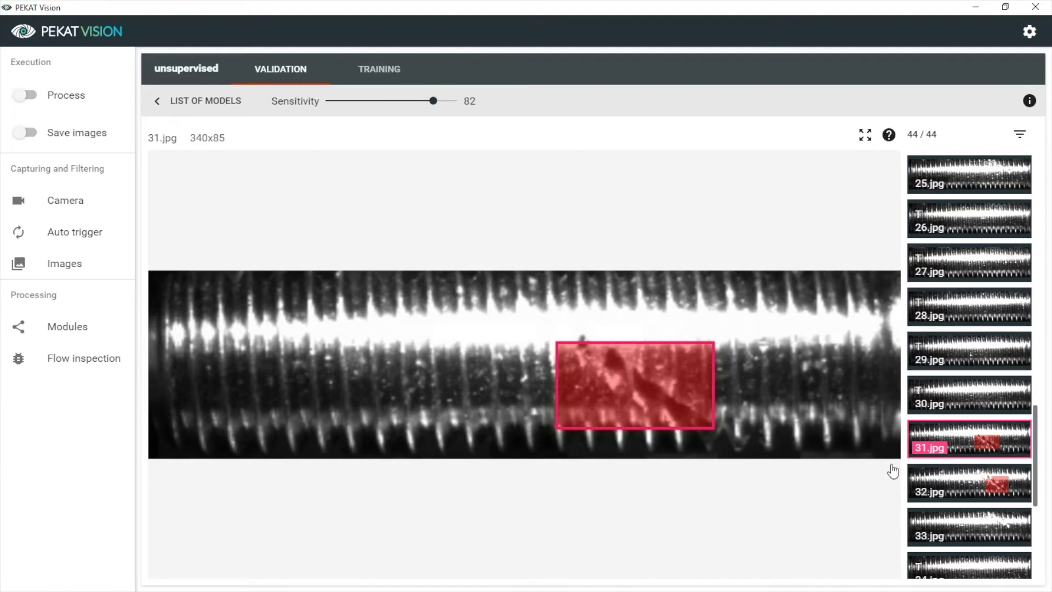
left_click(947, 489)
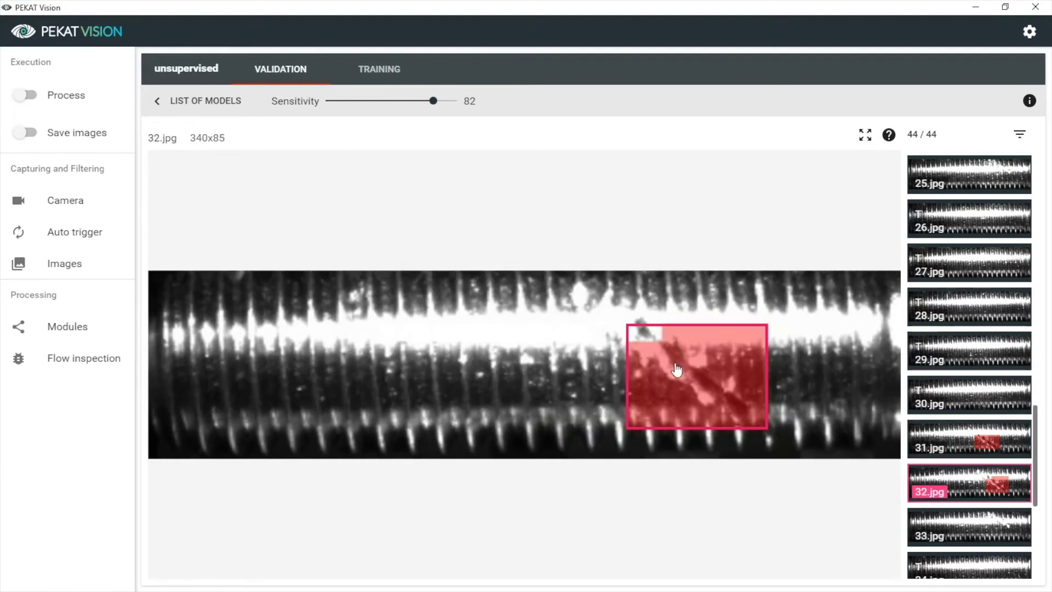
scroll(955, 473, "down", 3)
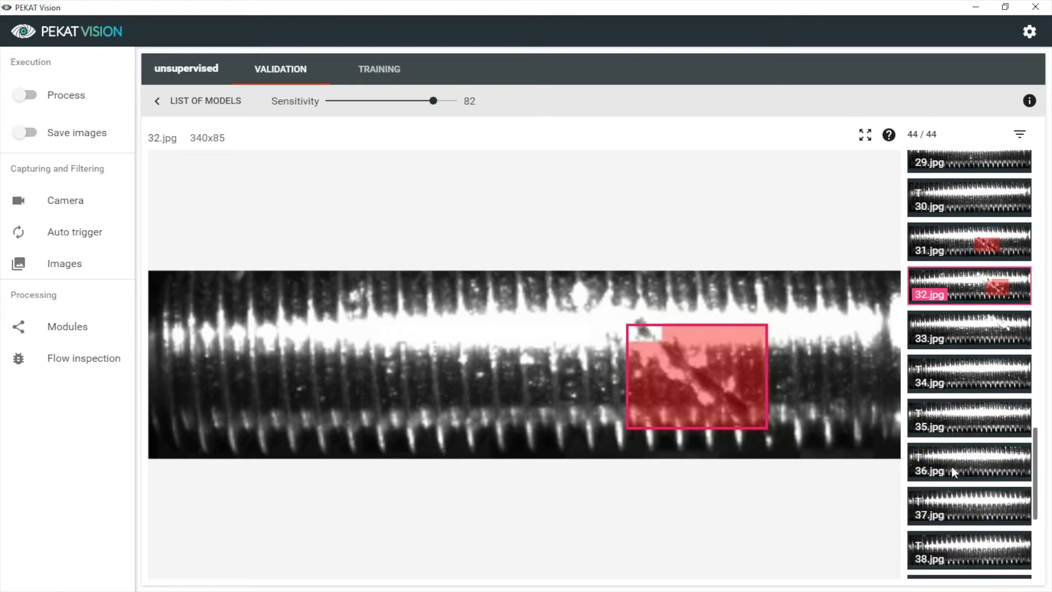
left_click(951, 465)
scroll(953, 465, "down", 5)
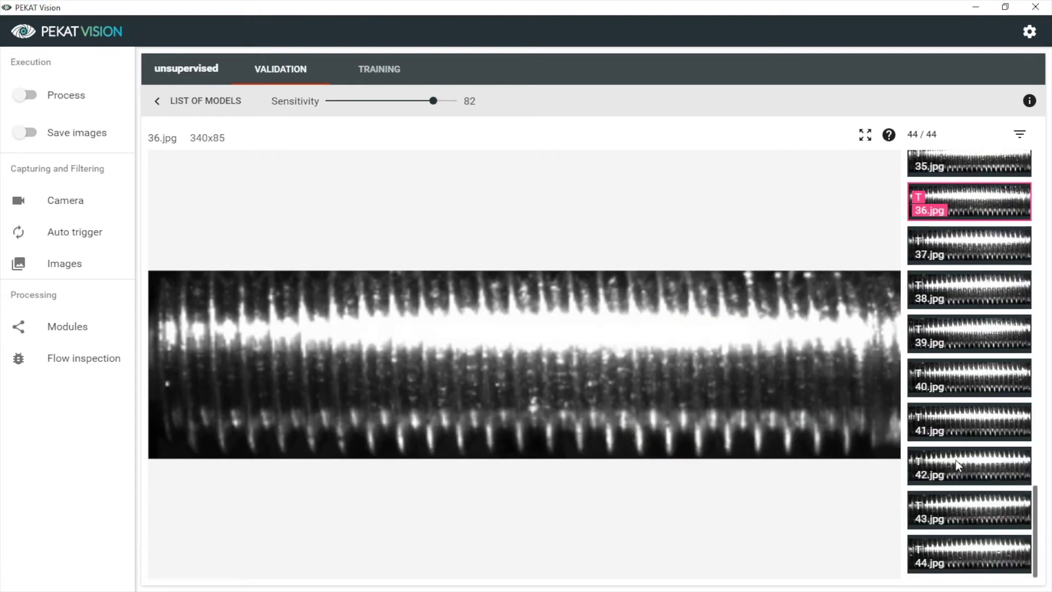
left_click(960, 465)
left_click(975, 510)
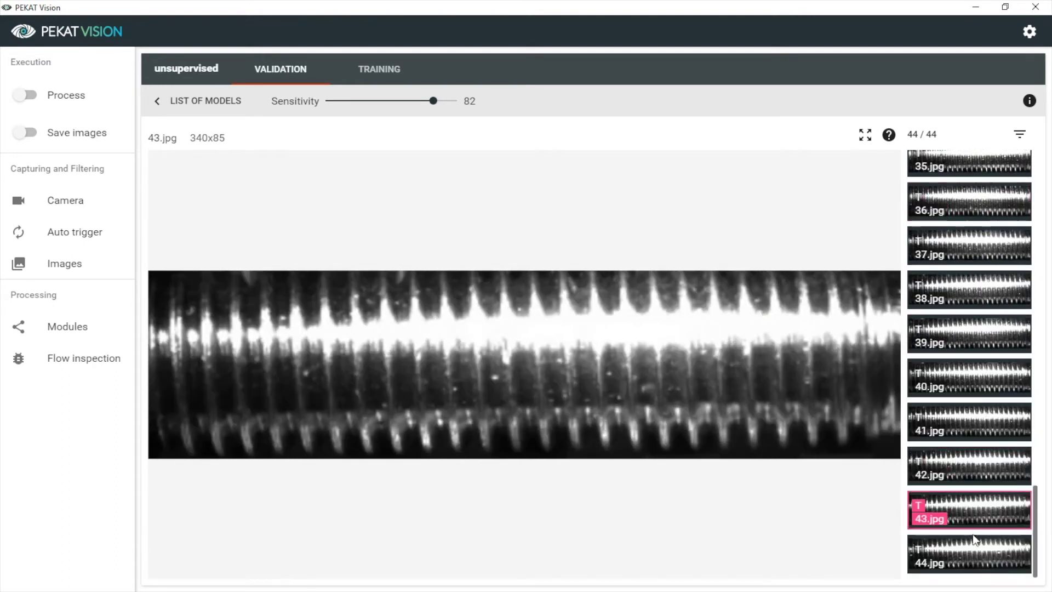
left_click(972, 553)
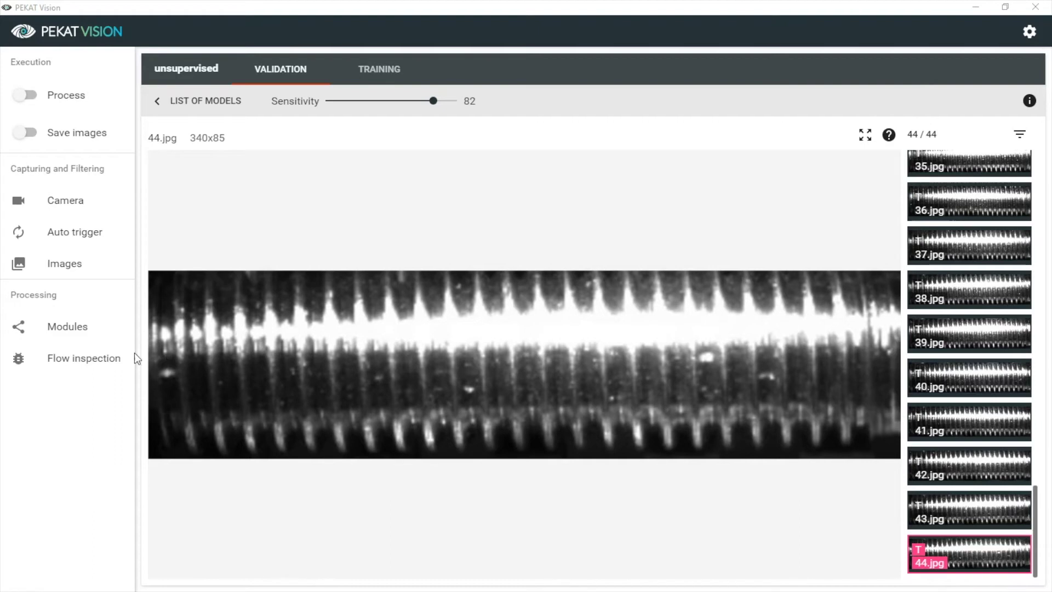
Run flow inspection on 24.jpg and enlarge the 2 ms code module's cropped screw image.
left_click(100, 357)
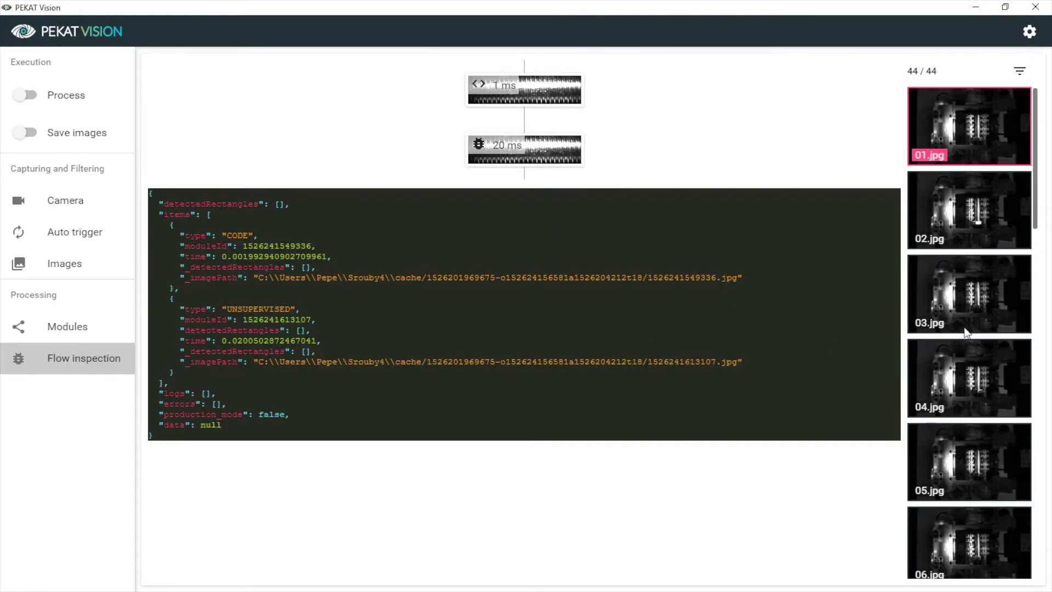
scroll(963, 329, "down", 3)
scroll(965, 333, "down", 3)
scroll(965, 334, "down", 2)
scroll(964, 337, "down", 5)
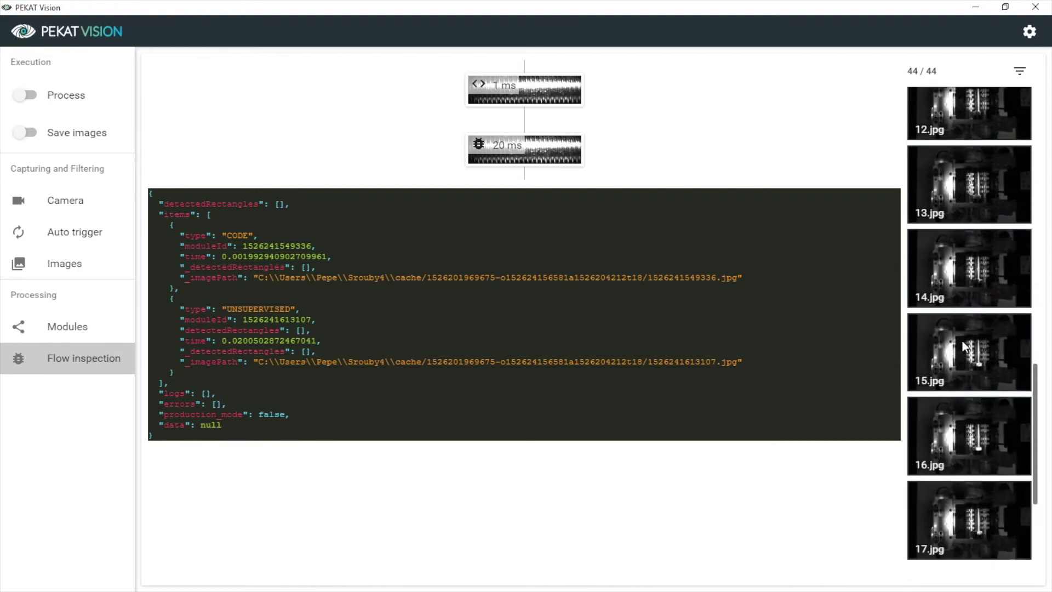
scroll(962, 341, "down", 5)
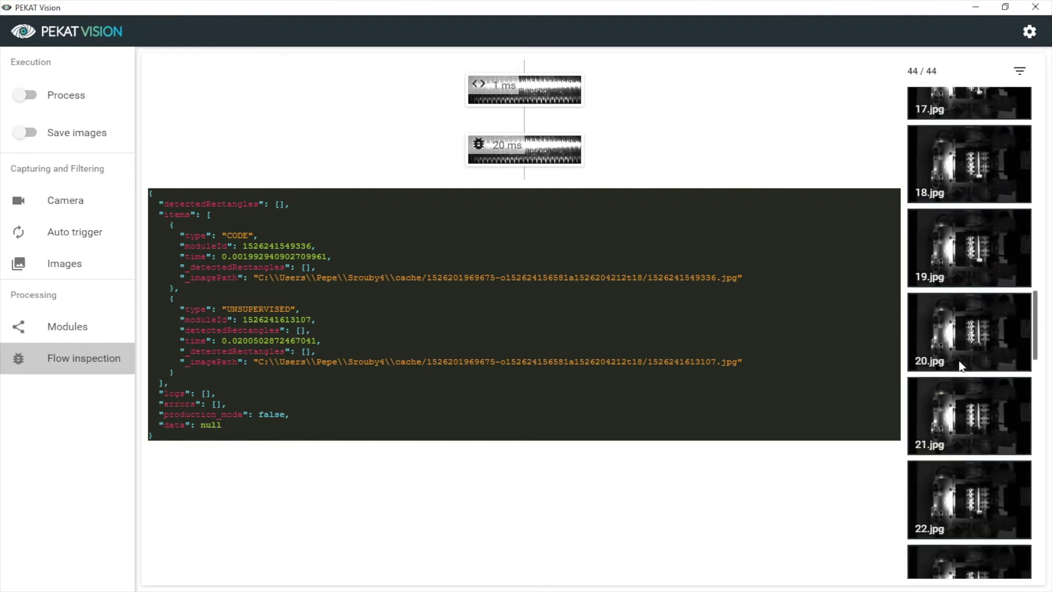
left_click(958, 477)
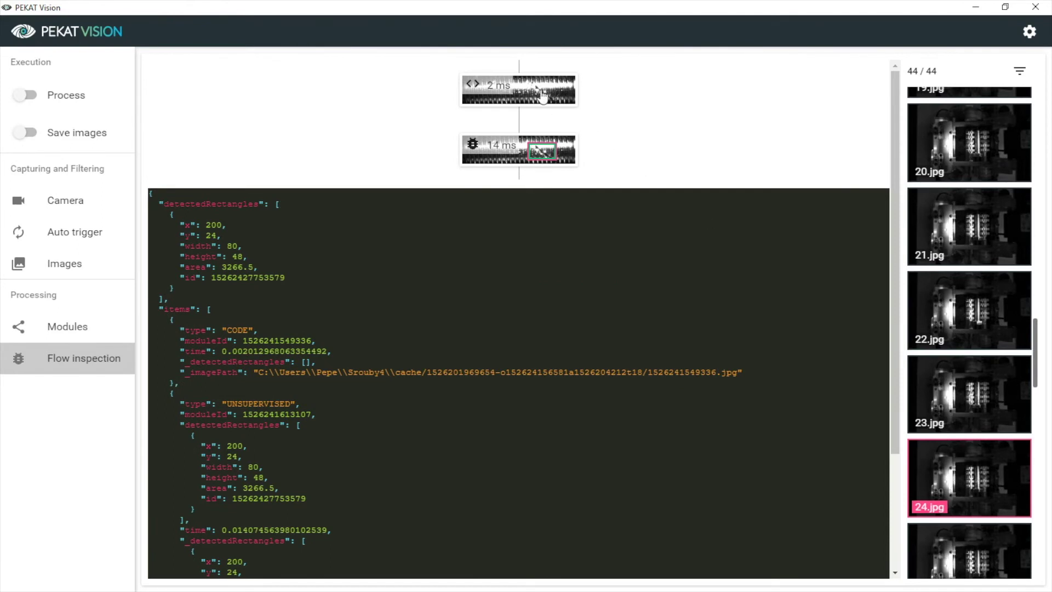
left_click(551, 101)
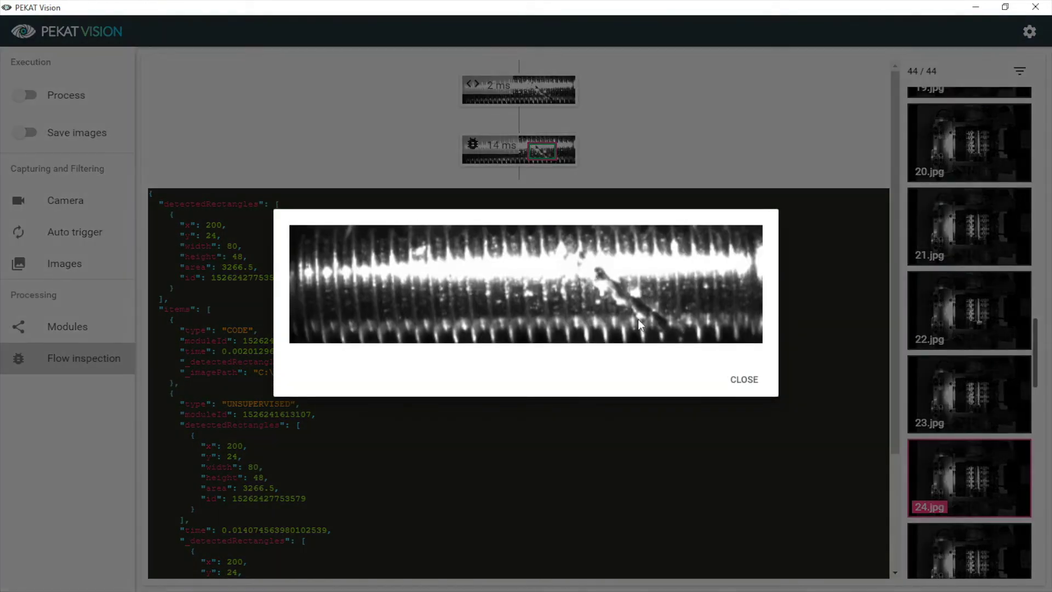
View the 14 ms anomaly module's enlarged image with the scratch rectangle, then close it.
left_click(744, 382)
left_click(542, 149)
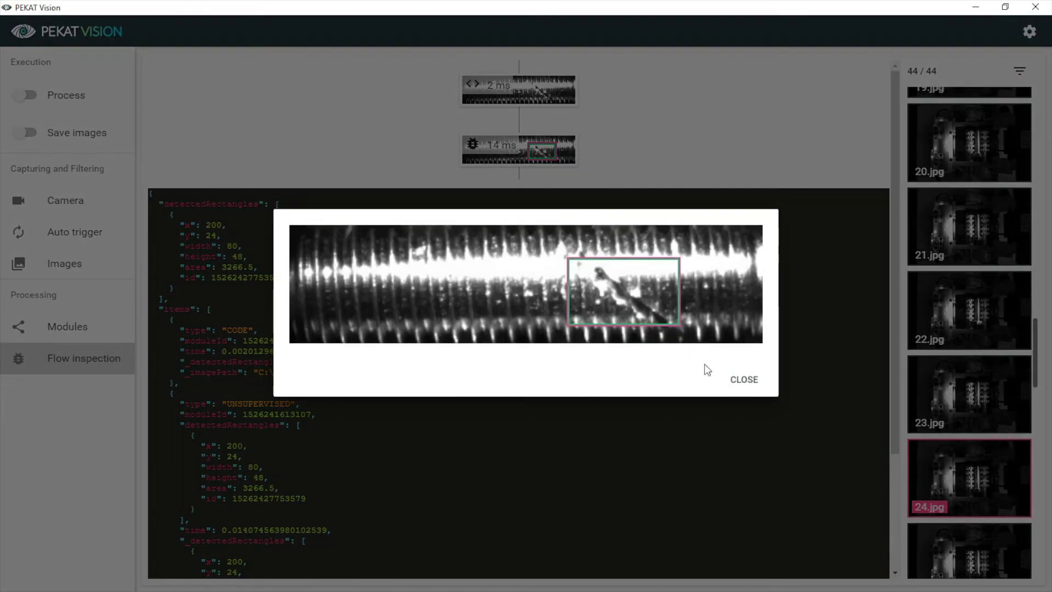
left_click(735, 382)
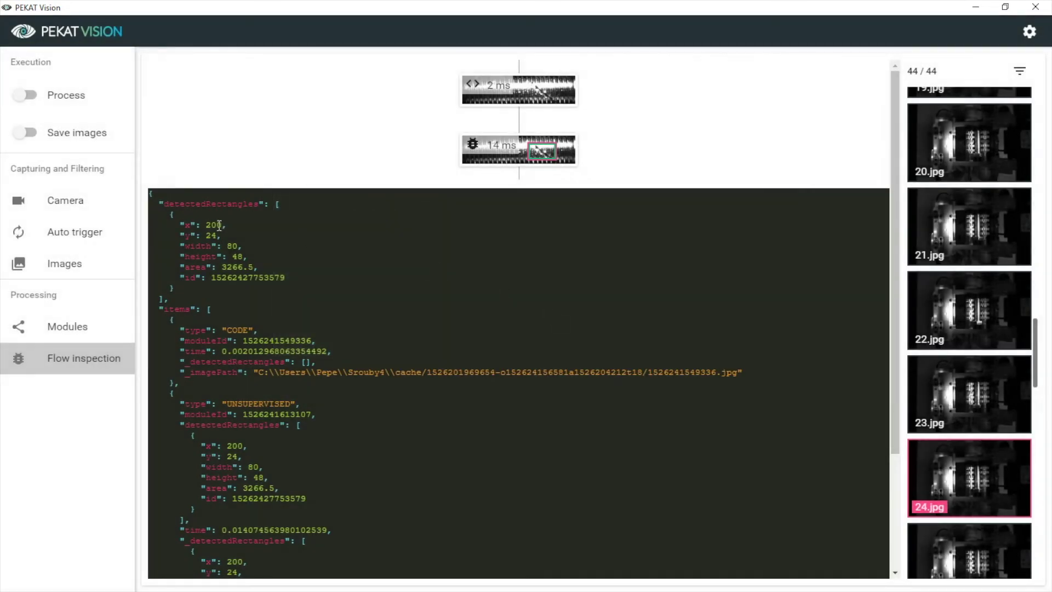